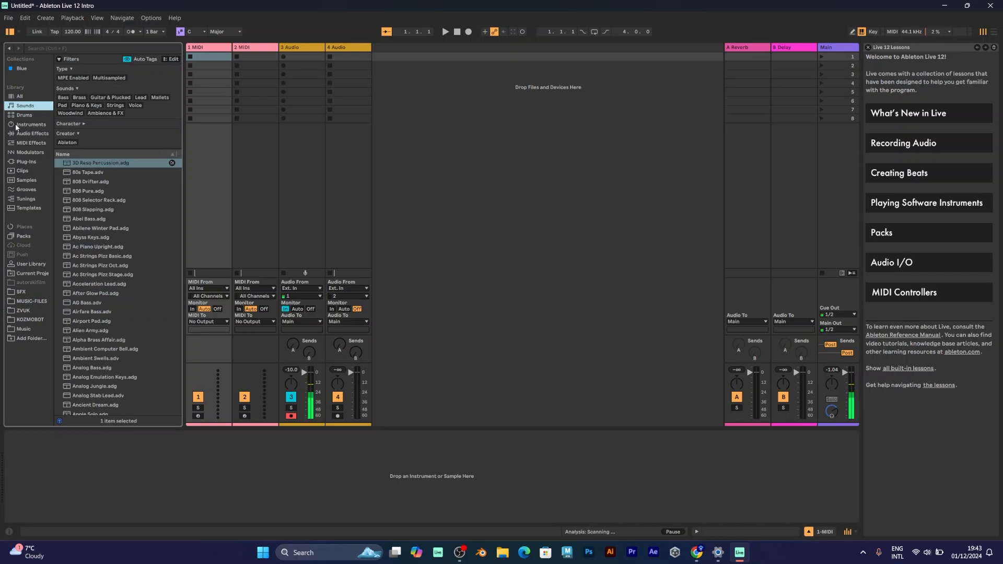
Step: Show the Instruments category in the browser so the Impulse folder and its kits are listed
{"action": "left_click", "coordinate": [16, 127]}
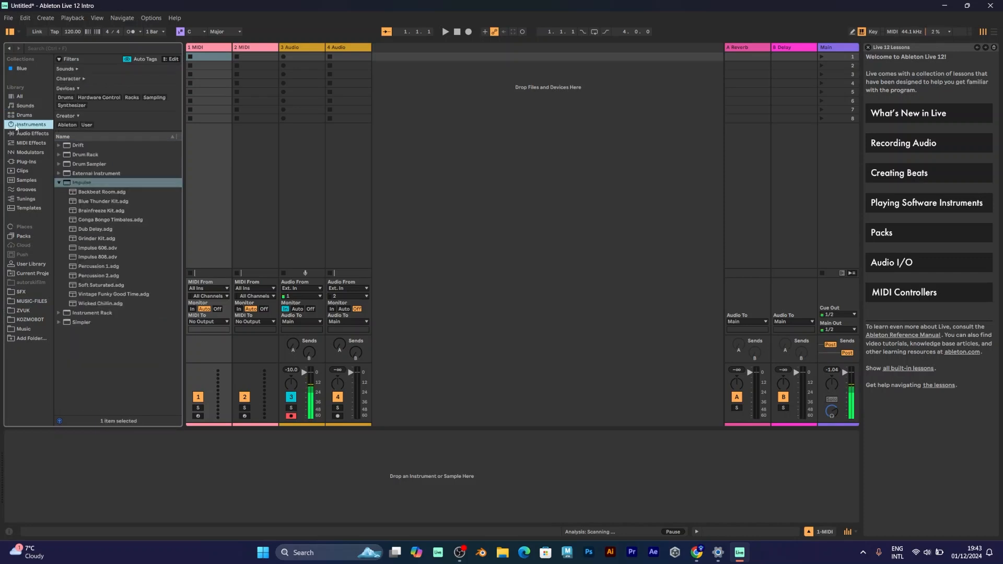
Step: Load Impulse onto MIDI track 1, then drop the Percussion 2 kit onto it
{"action": "left_click", "coordinate": [67, 184]}
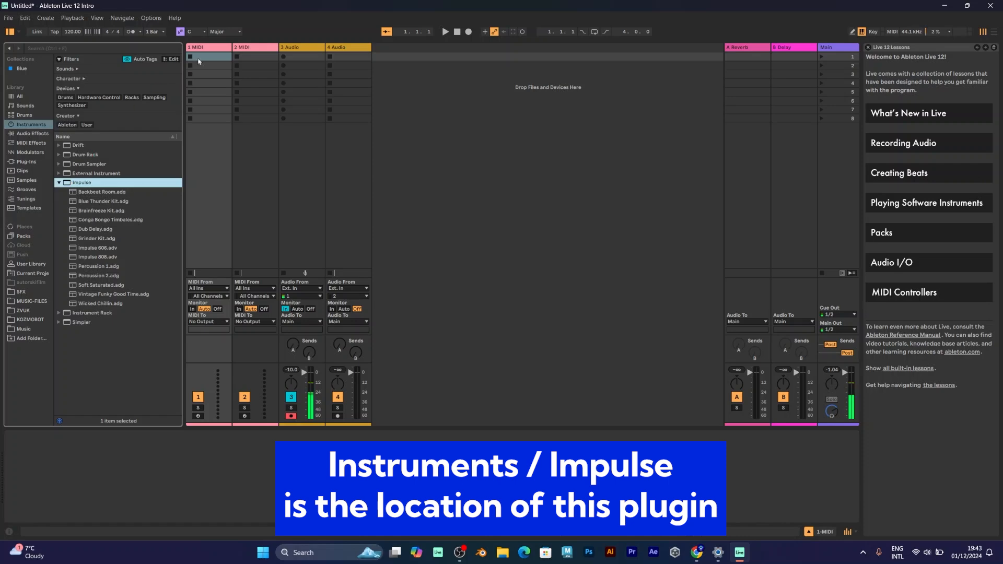
{"action": "left_click_drag", "start_coordinate": [199, 50], "coordinate": [200, 52]}
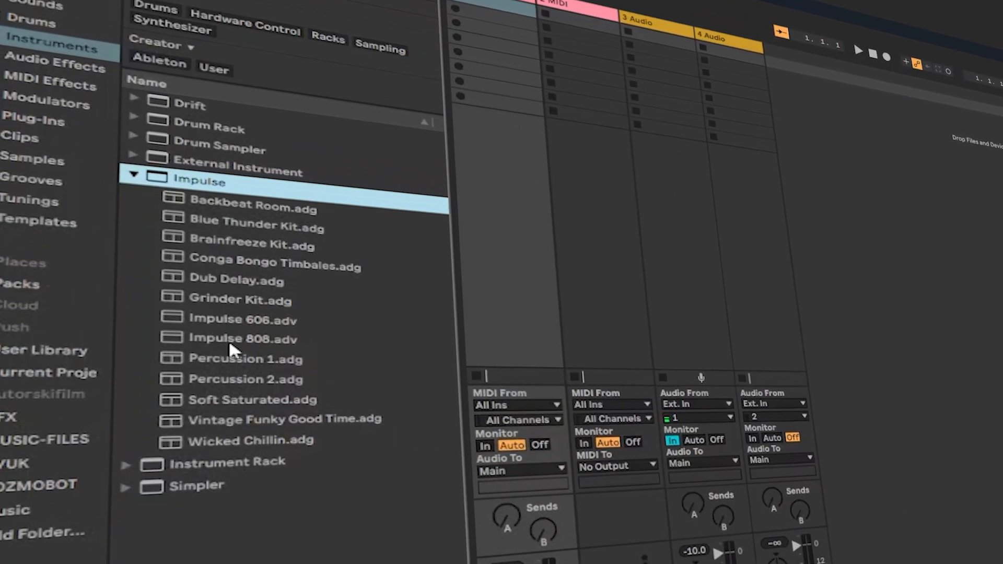
{"action": "left_click", "coordinate": [227, 375]}
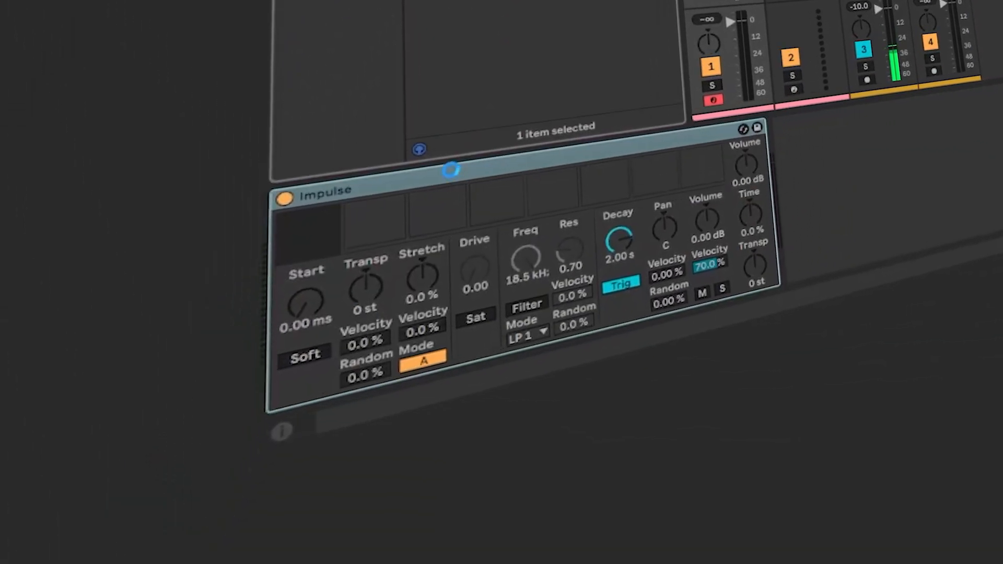
{"action": "left_click_drag", "start_coordinate": [450, 169], "coordinate": [334, 225]}
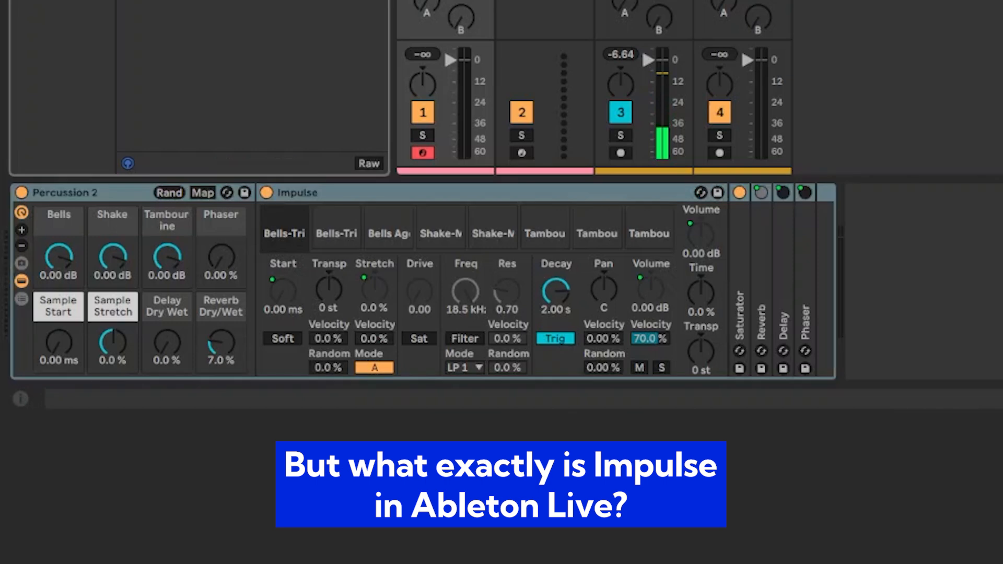
Step: Hot-swap to the Conga Bongo Timbales kit, then load Impulse 606.adv onto track 1 instead
{"action": "key", "text": "Return"}
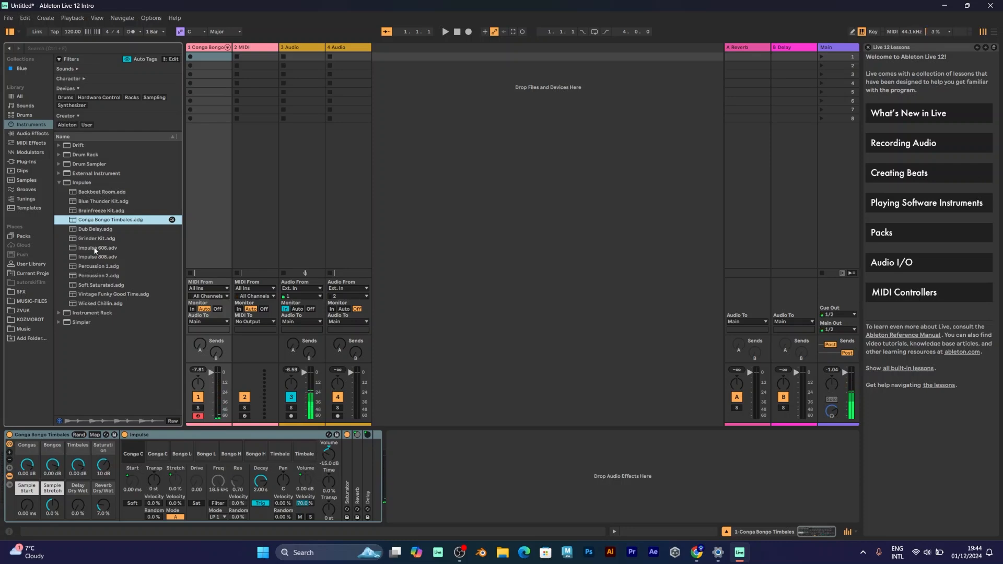
{"action": "left_click", "coordinate": [94, 248]}
{"action": "double_click", "coordinate": [94, 247]}
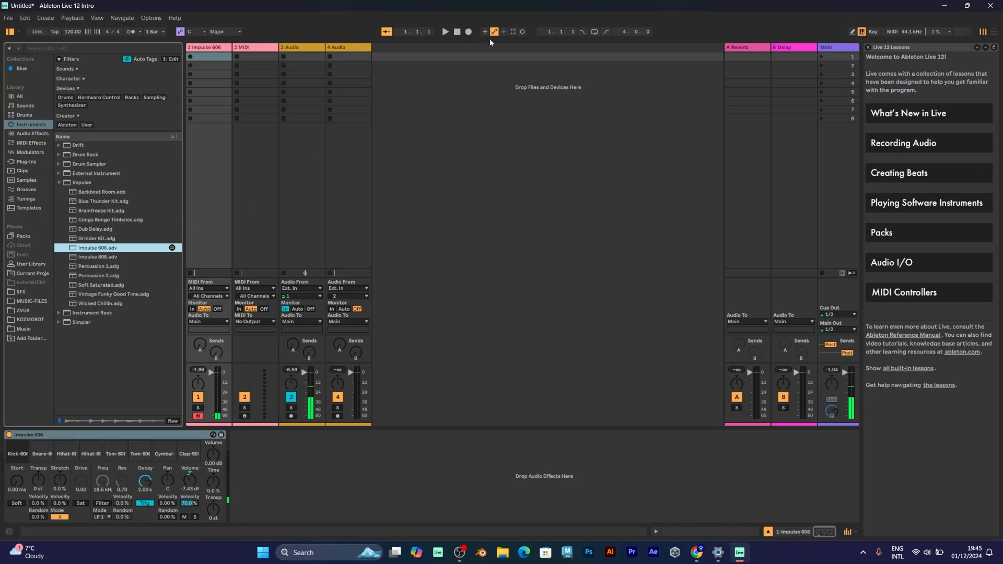
Step: Record a four-bar drum clip in Arrangement view with the metronome on, then open it for note editing
{"action": "left_click", "coordinate": [994, 33]}
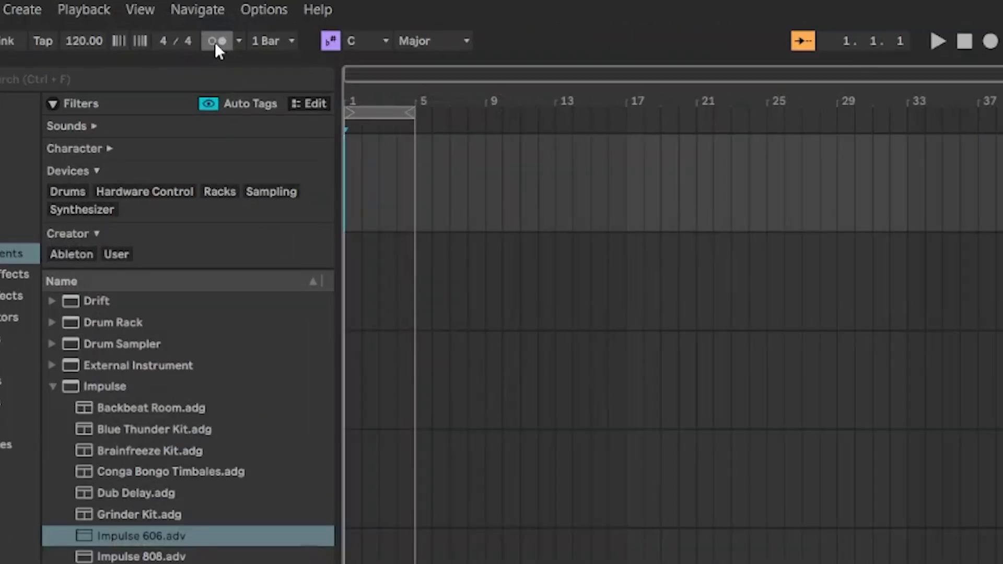
{"action": "left_click", "coordinate": [130, 32]}
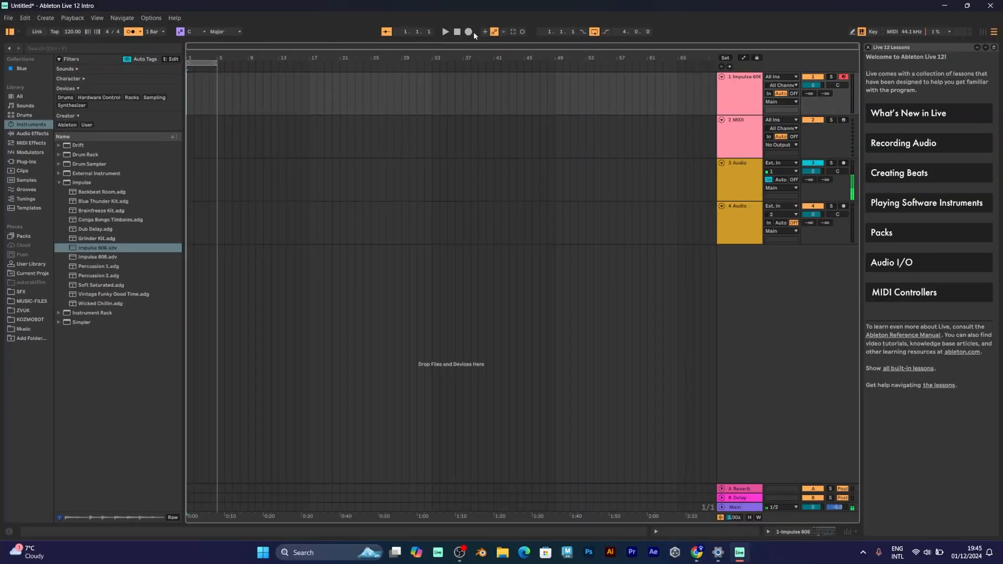
{"action": "left_click", "coordinate": [468, 33]}
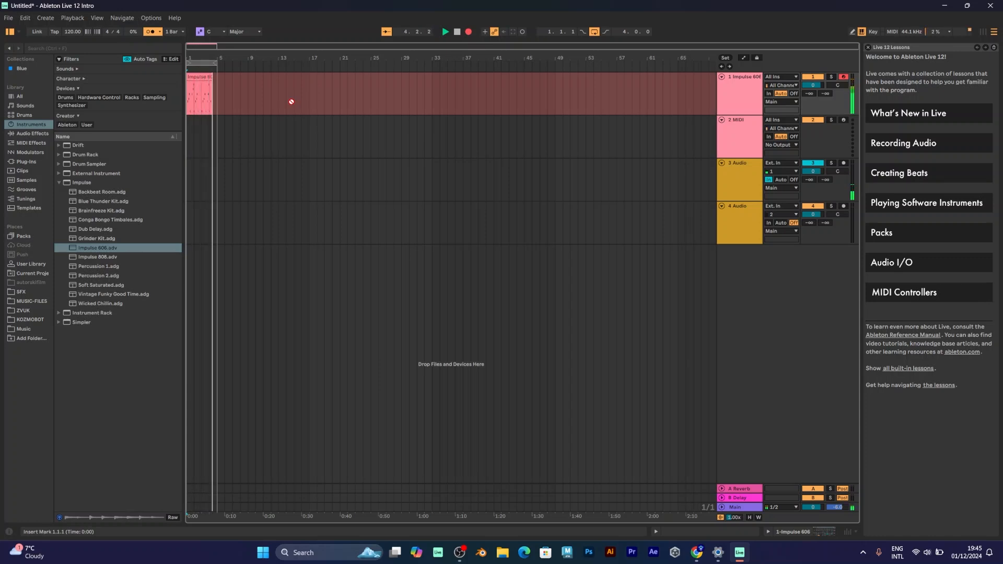
{"action": "key", "text": "space"}
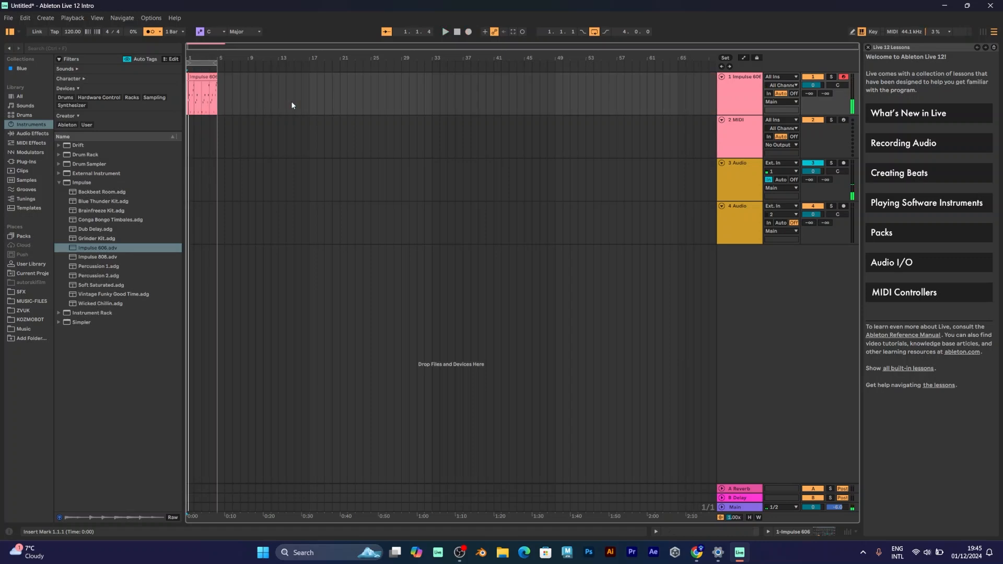
{"action": "left_click", "coordinate": [189, 77]}
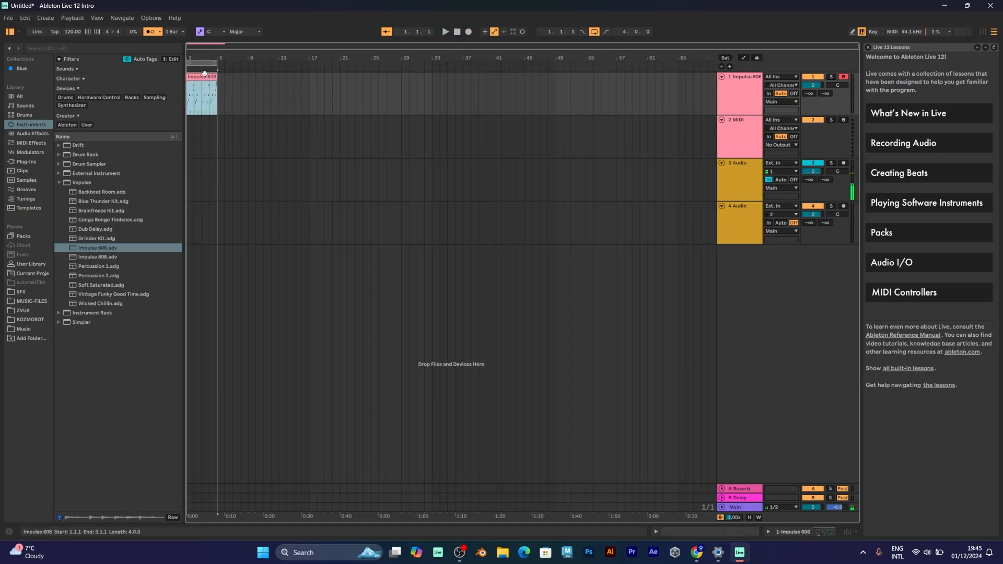
{"action": "double_click", "coordinate": [201, 135]}
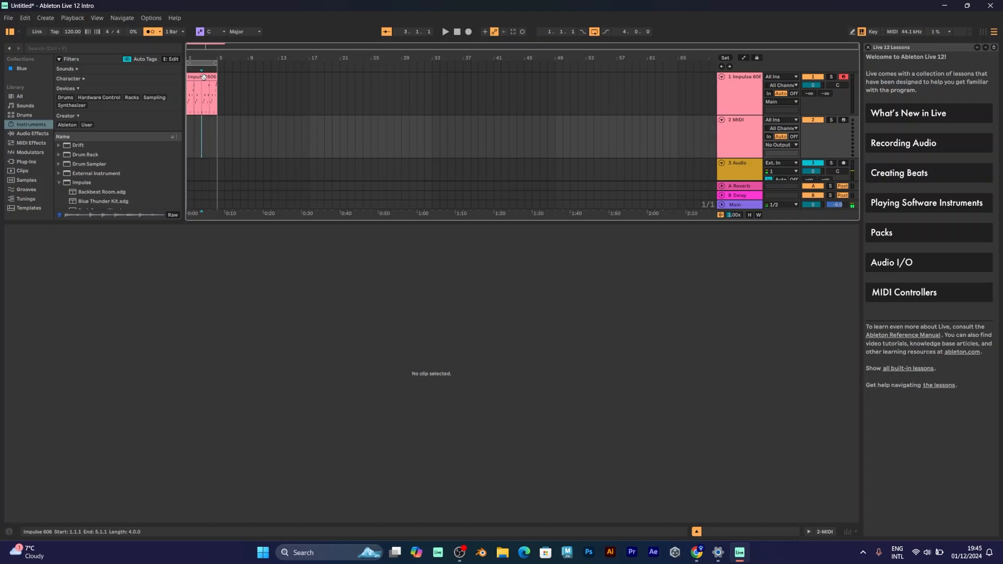
Step: Select all the recorded drum notes, quantize them to the grid, and play the result
{"action": "left_click", "coordinate": [203, 77]}
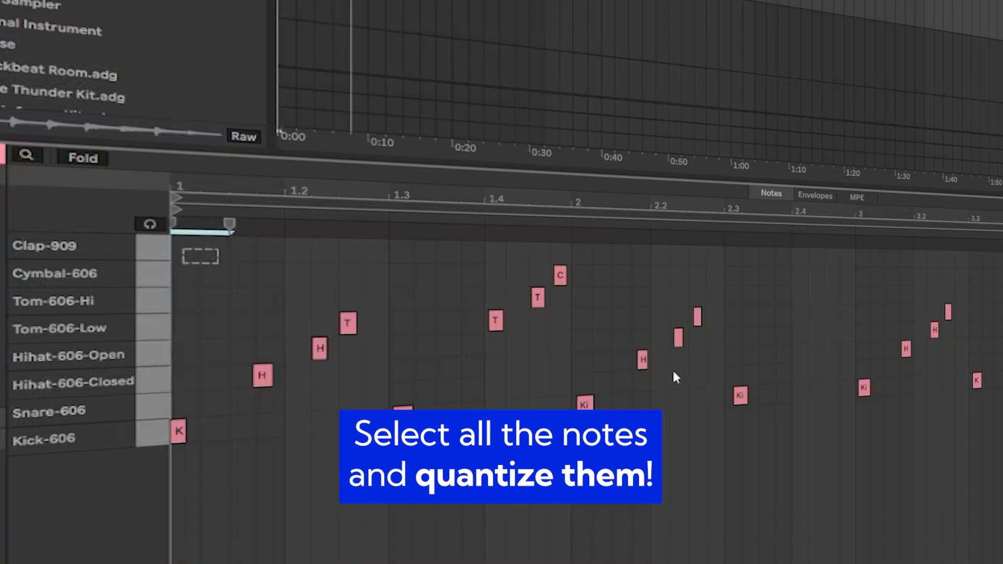
{"action": "left_click_drag", "start_coordinate": [674, 376], "coordinate": [1002, 438]}
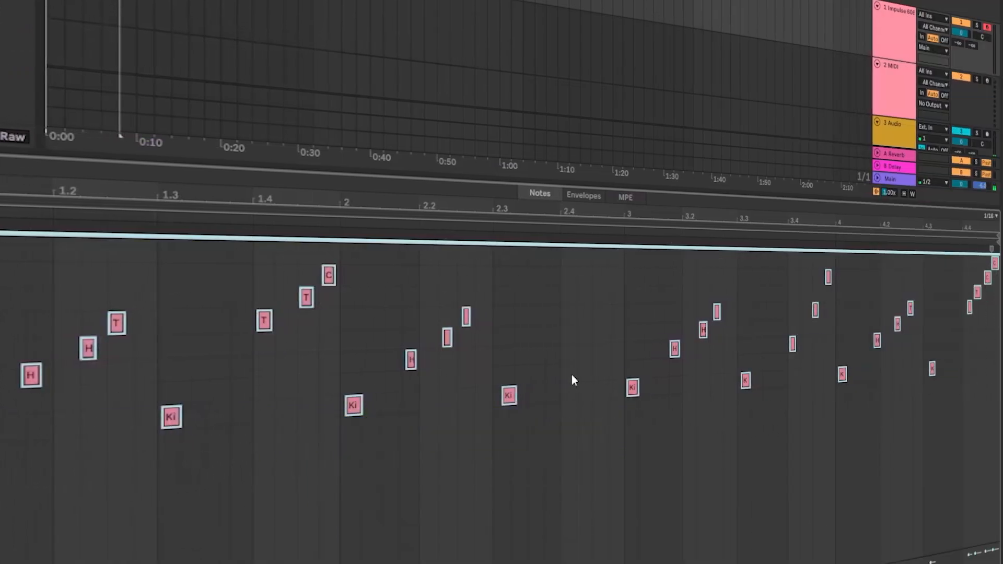
{"action": "right_click", "coordinate": [487, 383]}
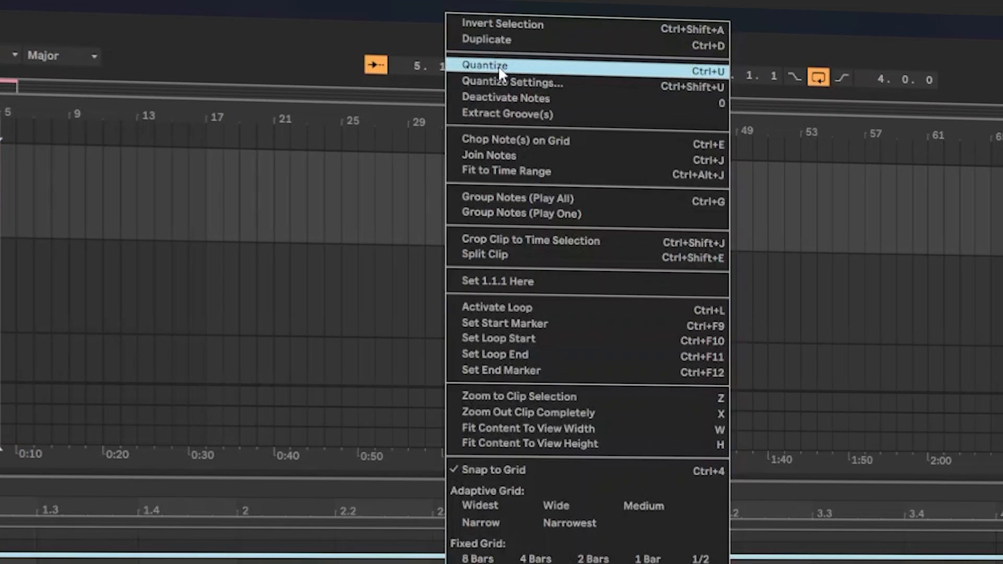
{"action": "left_click", "coordinate": [497, 66]}
{"action": "key", "text": "space"}
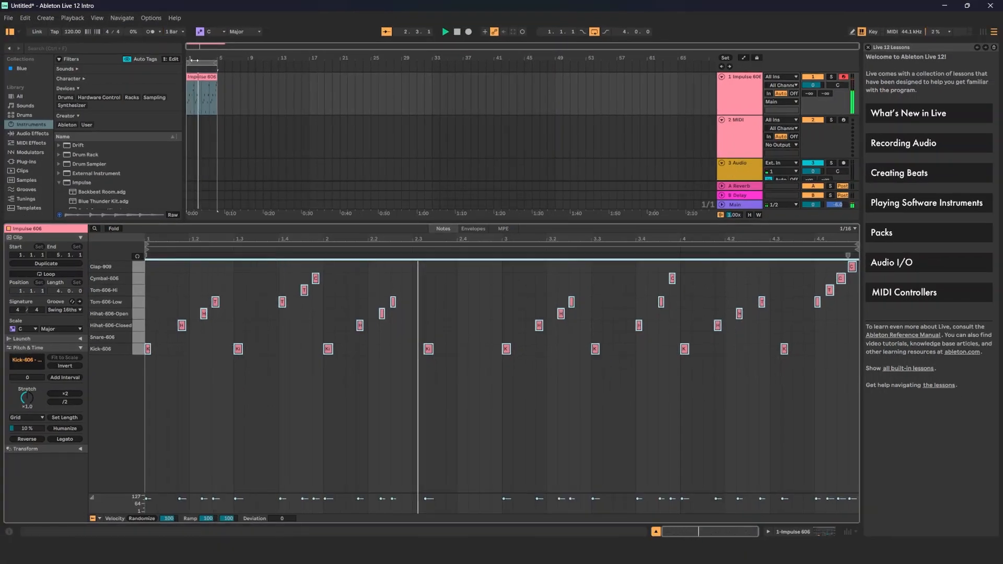
Step: Move the kick from 2.3.4 to 2.3.1, add a kick at 4.3, and remove the bar 3–4.2 notes
{"action": "left_click", "coordinate": [442, 394]}
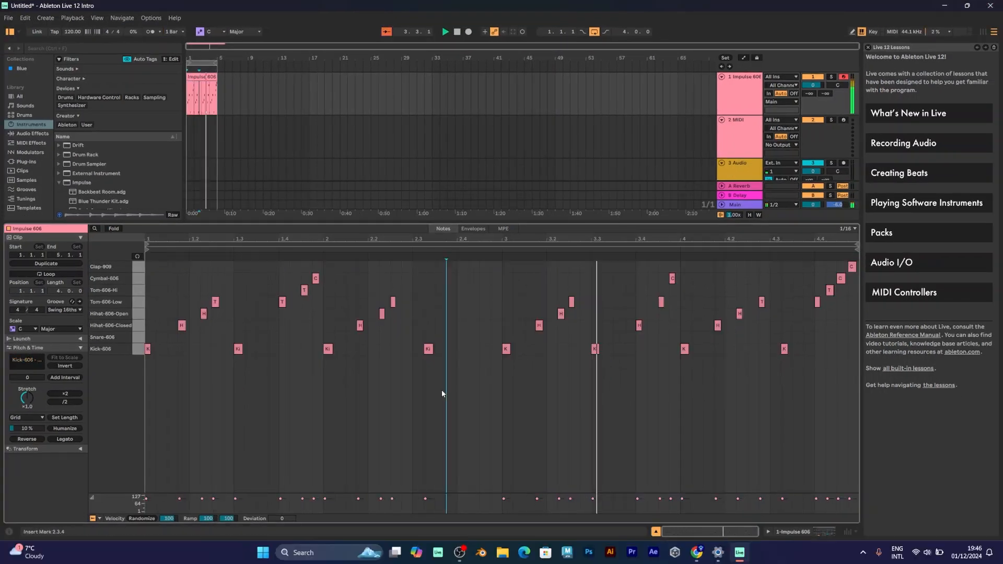
{"action": "left_click_drag", "start_coordinate": [429, 350], "coordinate": [417, 350]}
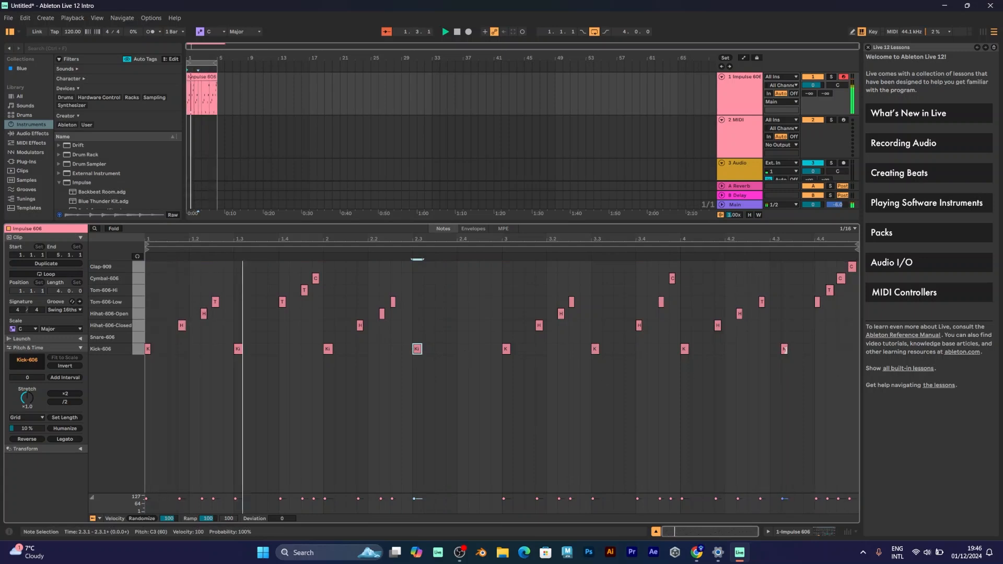
{"action": "double_click", "coordinate": [773, 349]}
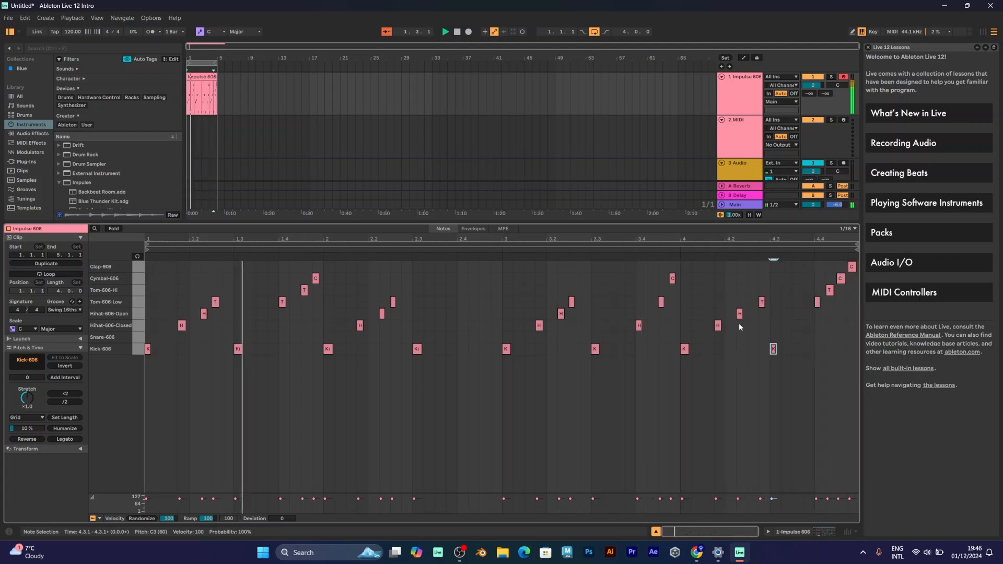
{"action": "key", "text": "ctrl+z"}
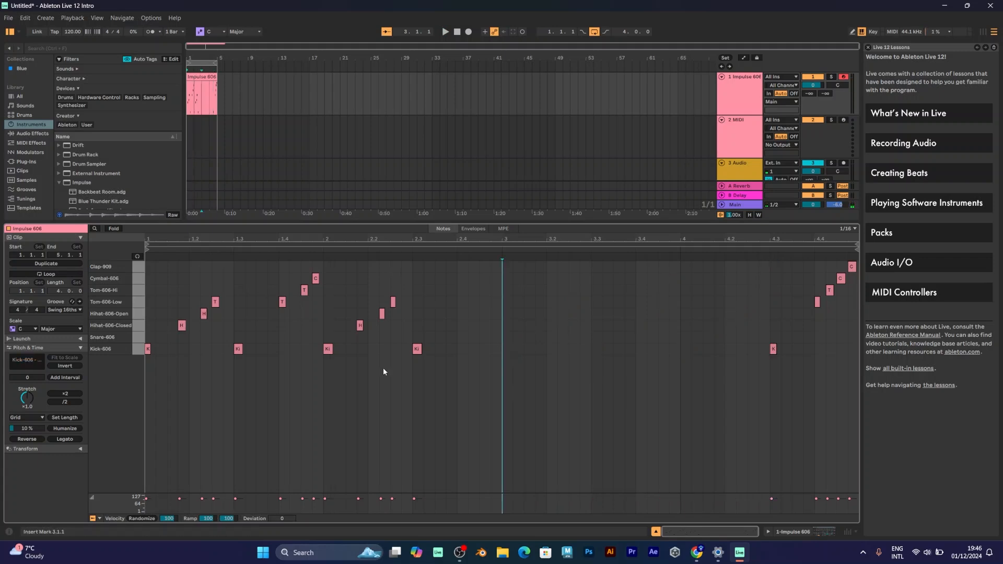
Step: Duplicate the bar 1–2 pattern into bars 3–4, add one hi-hat and one snare note, and play it
{"action": "left_click_drag", "start_coordinate": [453, 380], "coordinate": [109, 259]}
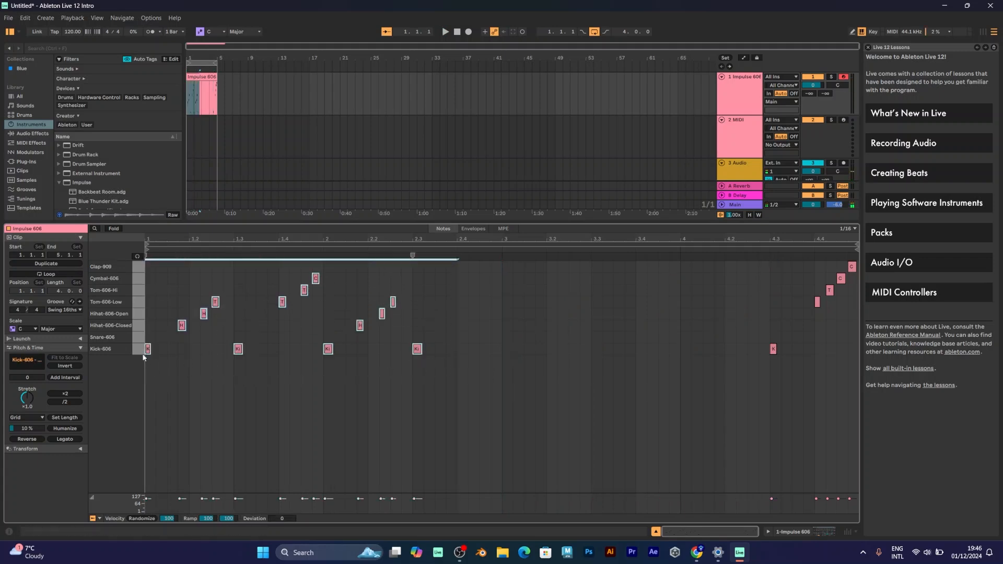
{"action": "left_click_drag", "start_coordinate": [147, 350], "coordinate": [505, 351]}
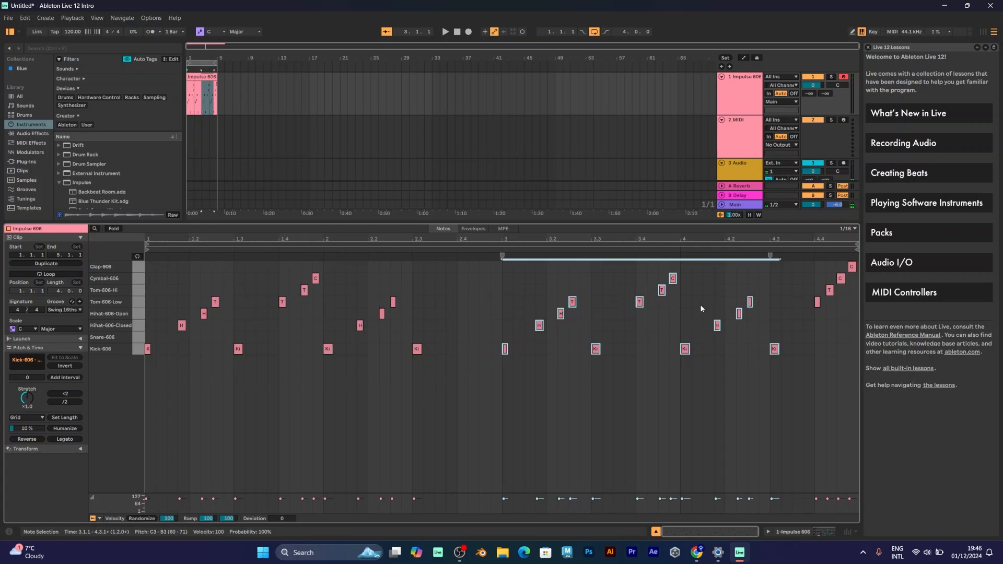
{"action": "double_click", "coordinate": [807, 326]}
{"action": "double_click", "coordinate": [800, 335]}
{"action": "key", "text": "space"}
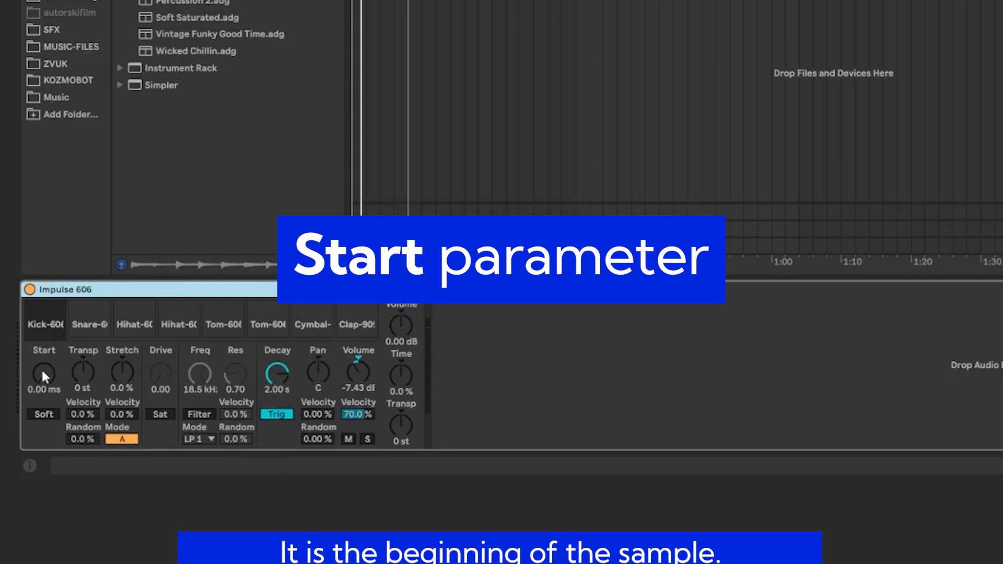
Step: Set the kick sample's start to 6.35 ms and return its Stretch from -49 % to 0.0 %
{"action": "left_click_drag", "start_coordinate": [44, 373], "coordinate": [40, 369]}
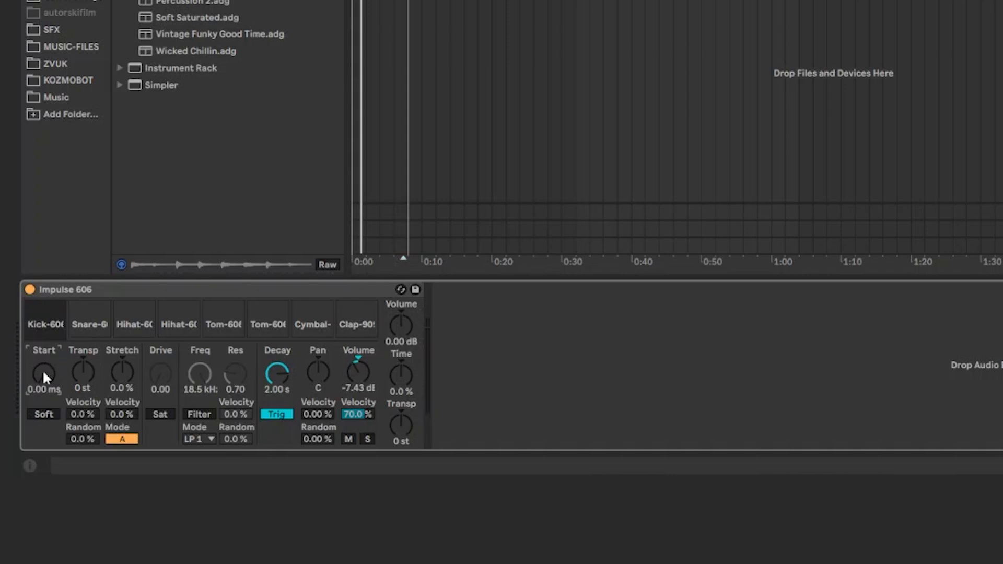
{"action": "left_click_drag", "start_coordinate": [42, 371], "coordinate": [41, 370]}
{"action": "left_click_drag", "start_coordinate": [42, 372], "coordinate": [42, 361]}
{"action": "mouse_move", "coordinate": [121, 371]}
{"action": "left_mouse_down"}
{"action": "mouse_move", "coordinate": [121, 398]}
{"action": "mouse_move", "coordinate": [121, 353]}
{"action": "left_mouse_up"}
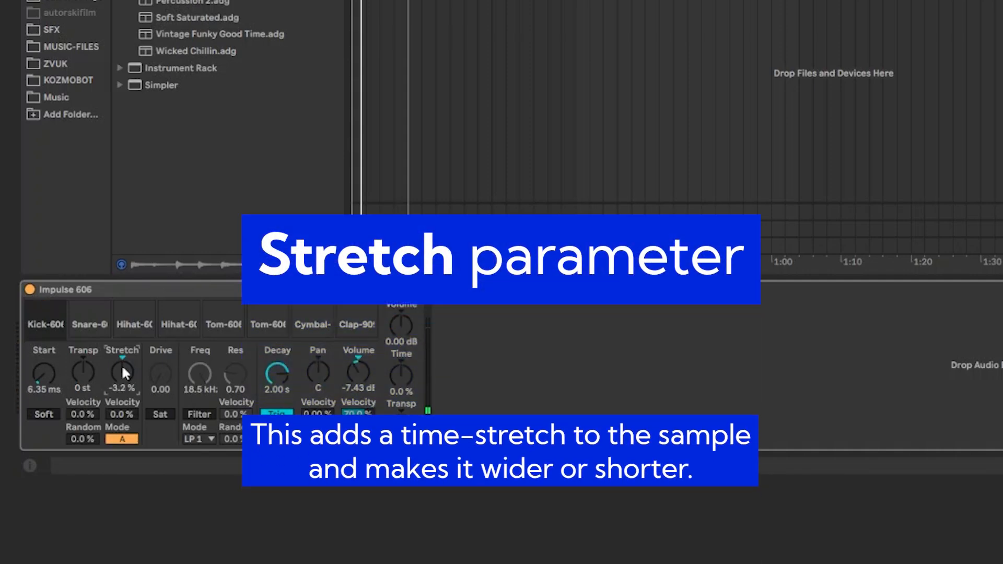
{"action": "key", "text": "Delete"}
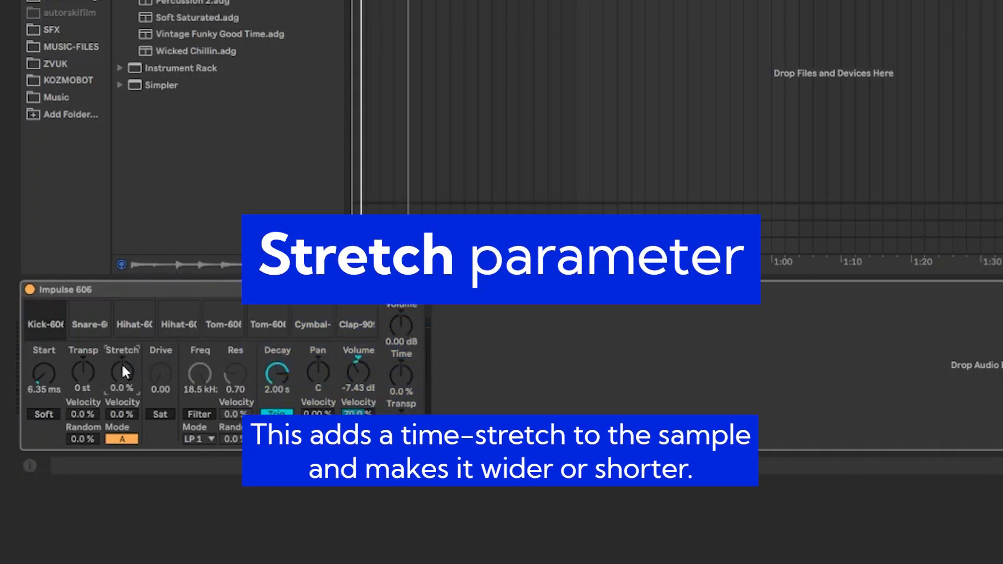
Step: Try the hi-hat's Stretch and the snare's Transpose, returning both to zero
{"action": "left_click", "coordinate": [129, 321]}
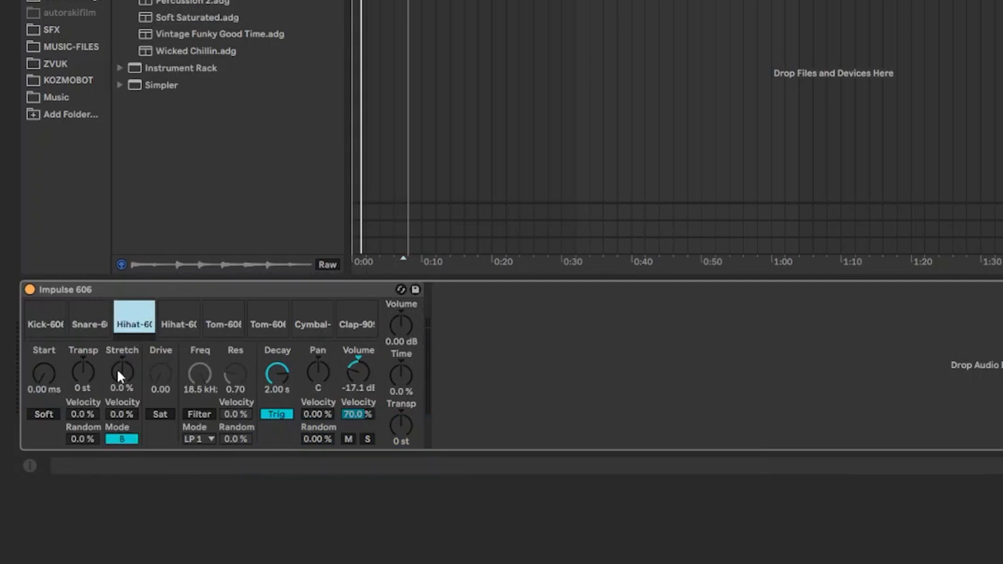
{"action": "left_click_drag", "start_coordinate": [118, 372], "coordinate": [122, 457]}
{"action": "left_click_drag", "start_coordinate": [122, 372], "coordinate": [124, 353]}
{"action": "left_click", "coordinate": [93, 331]}
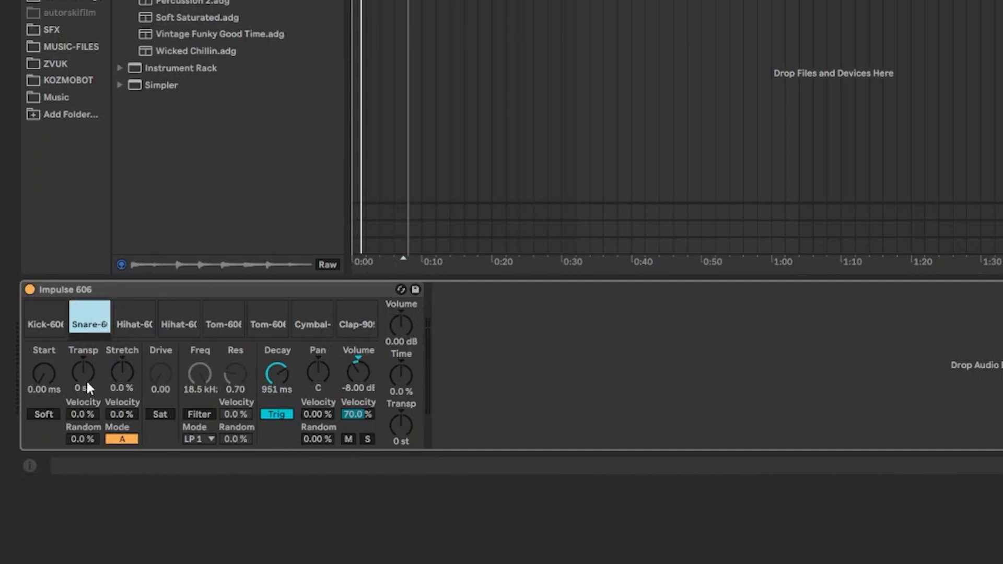
{"action": "left_click_drag", "start_coordinate": [85, 377], "coordinate": [87, 374]}
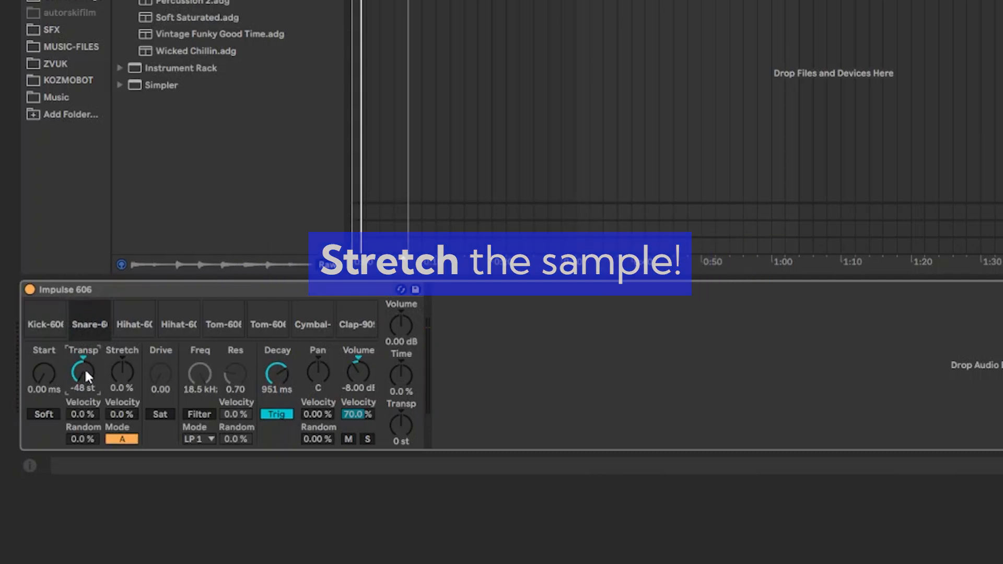
{"action": "left_click_drag", "start_coordinate": [84, 368], "coordinate": [84, 362]}
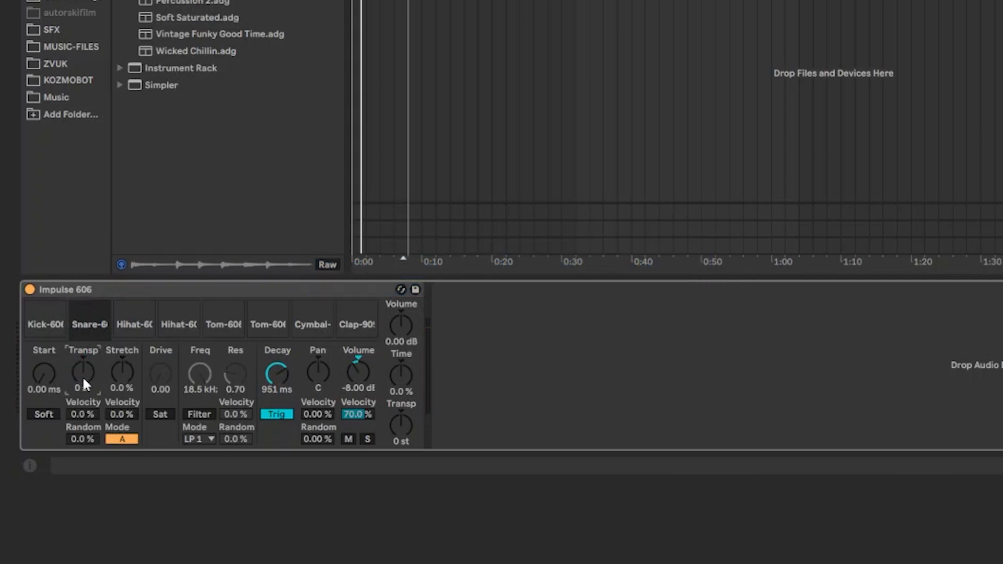
Step: Select the low tom pad and raise its Decay to 4.30 s
{"action": "mouse_move", "coordinate": [99, 337]}
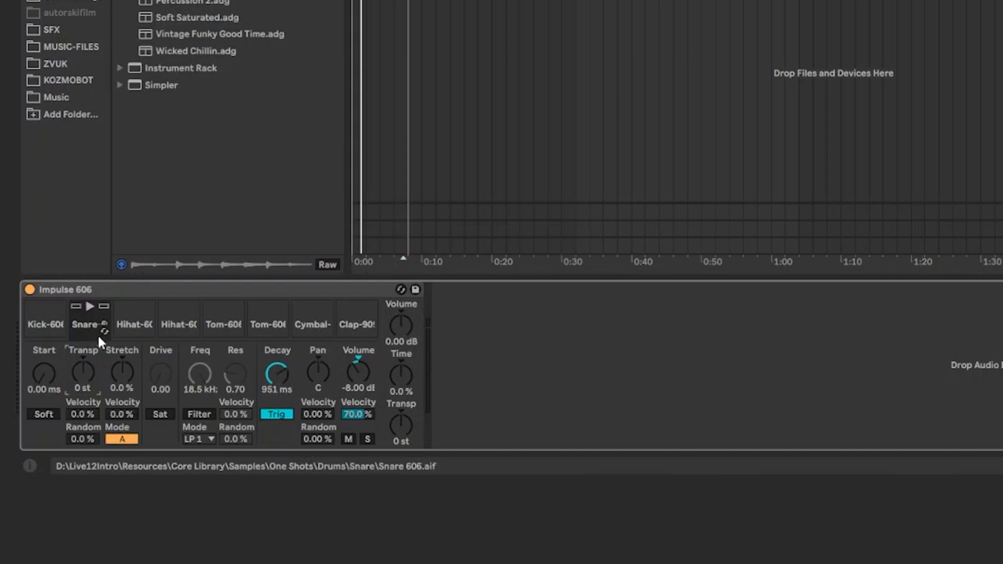
{"action": "mouse_move", "coordinate": [167, 322]}
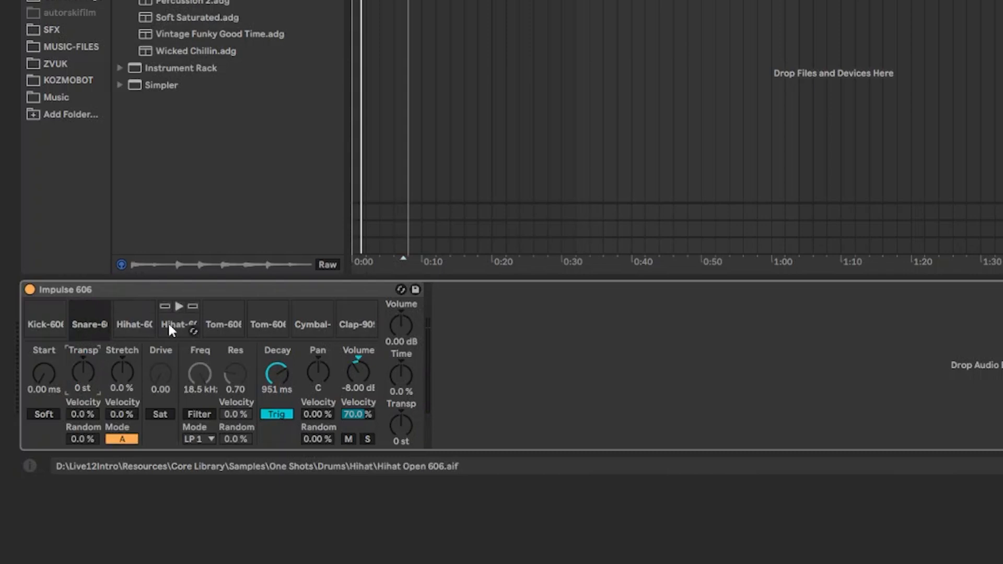
{"action": "mouse_move", "coordinate": [209, 317]}
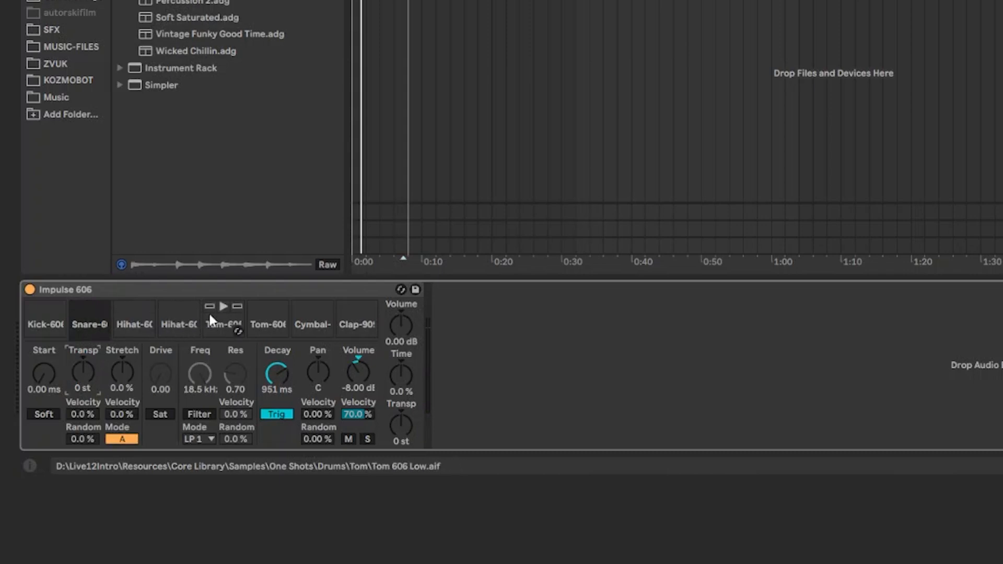
{"action": "mouse_move", "coordinate": [299, 320]}
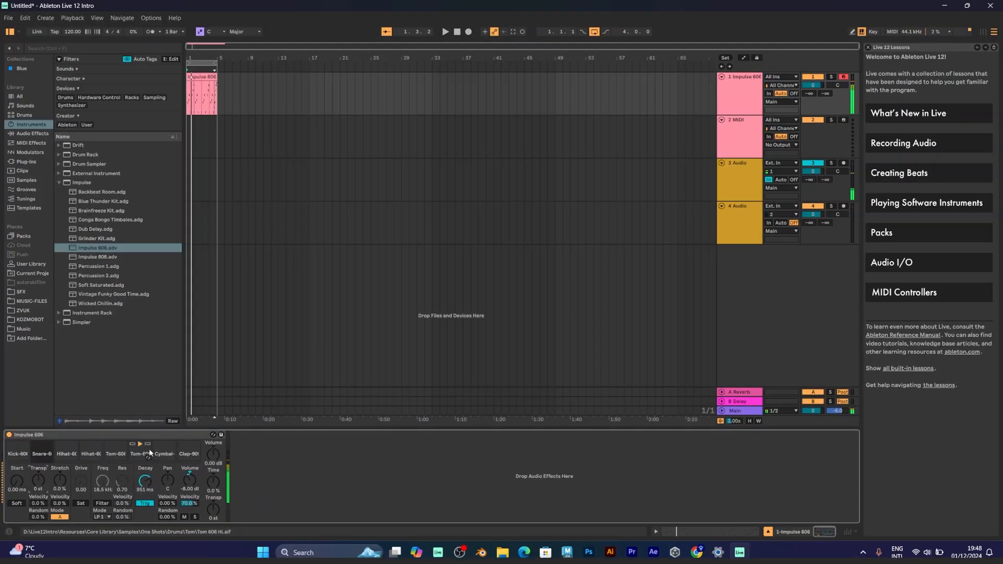
{"action": "left_click", "coordinate": [116, 453]}
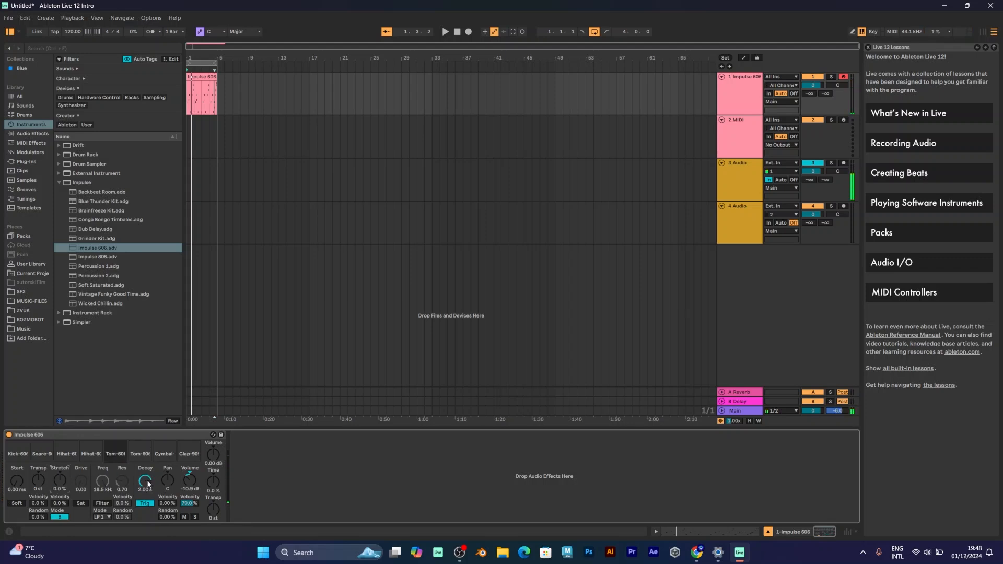
{"action": "left_click_drag", "start_coordinate": [145, 480], "coordinate": [145, 457]}
{"action": "mouse_move", "coordinate": [116, 446]}
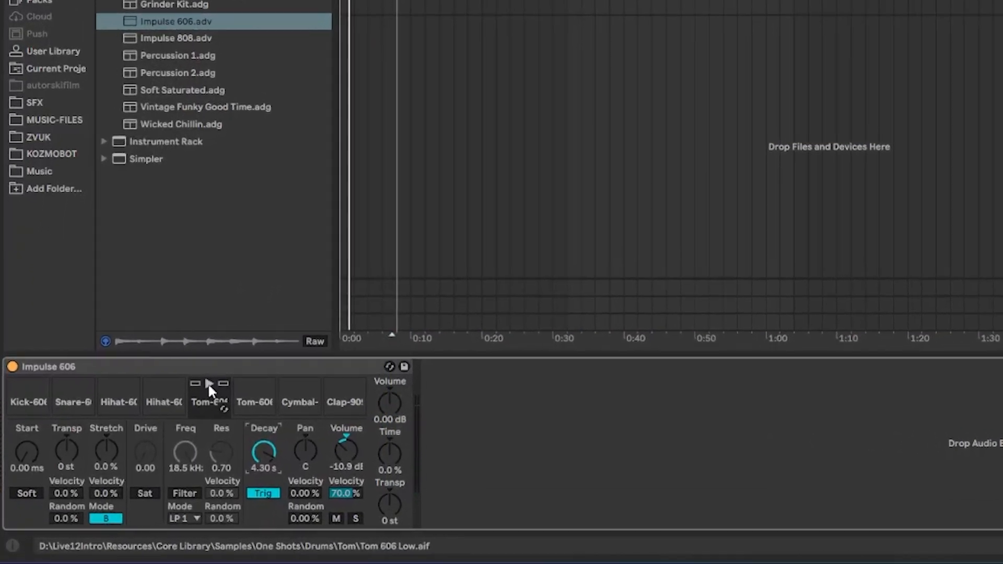
Step: Hot-swap the tom pad's sample, previewing options and loading a Tom 80s sound
{"action": "left_click", "coordinate": [209, 383]}
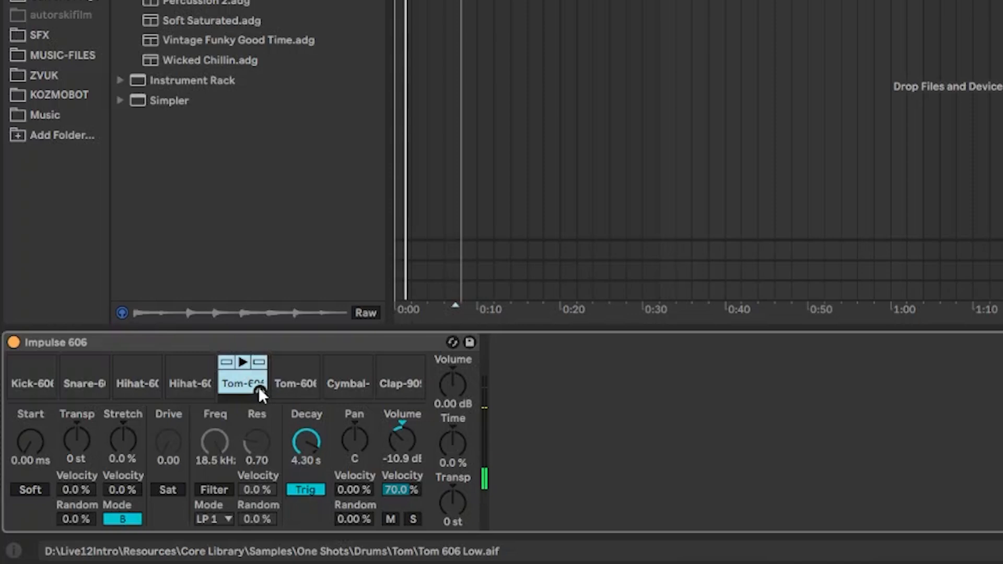
{"action": "key", "text": "q"}
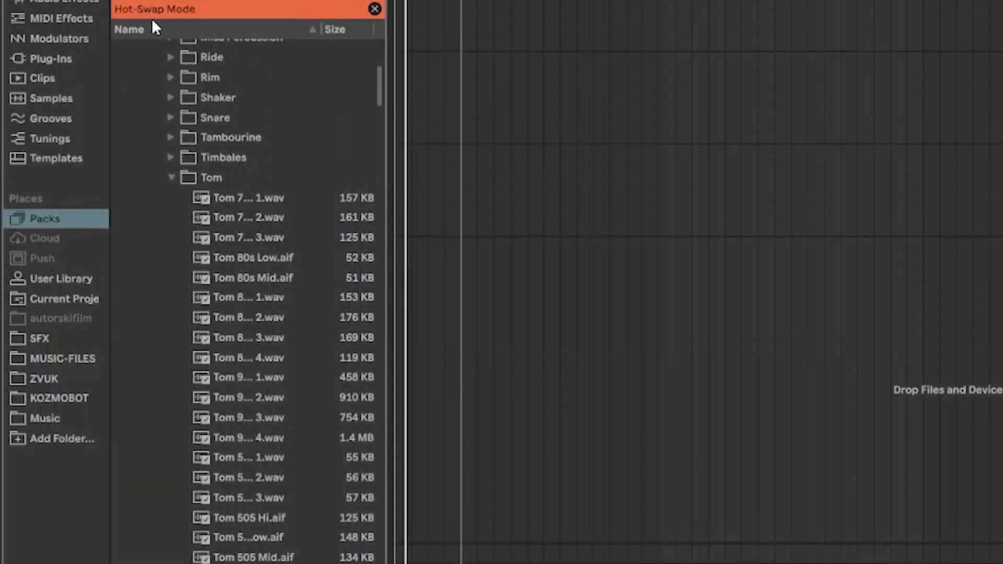
{"action": "scroll", "coordinate": [208, 313], "scroll_direction": "down", "scroll_amount": 2}
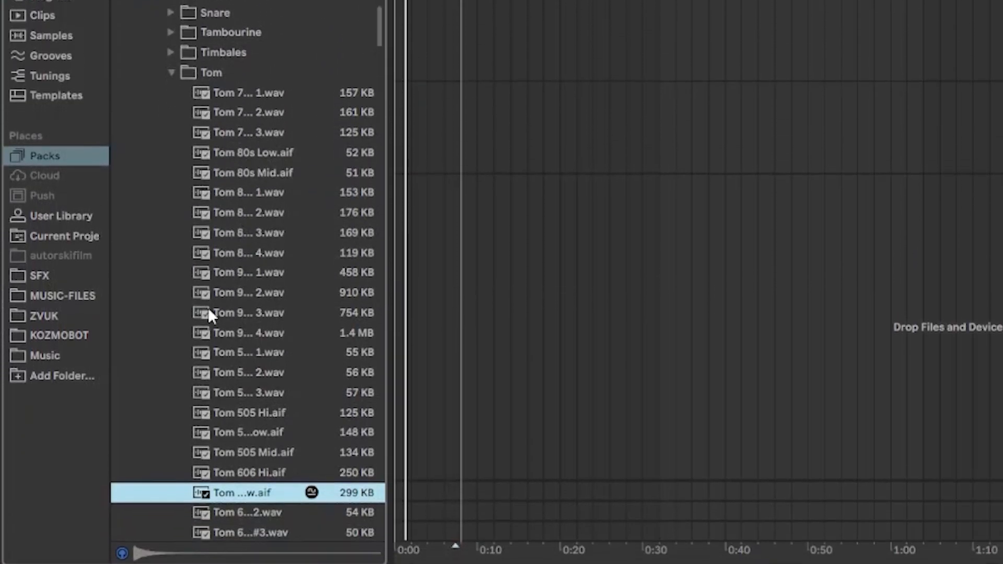
{"action": "scroll", "coordinate": [209, 312], "scroll_direction": "down", "scroll_amount": 3}
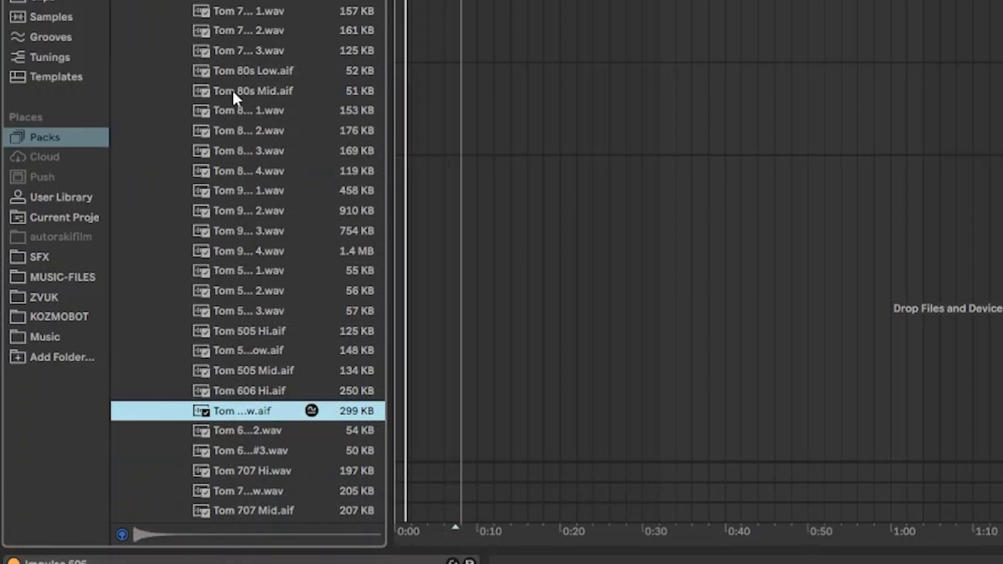
{"action": "scroll", "coordinate": [238, 95], "scroll_direction": "down", "scroll_amount": 4}
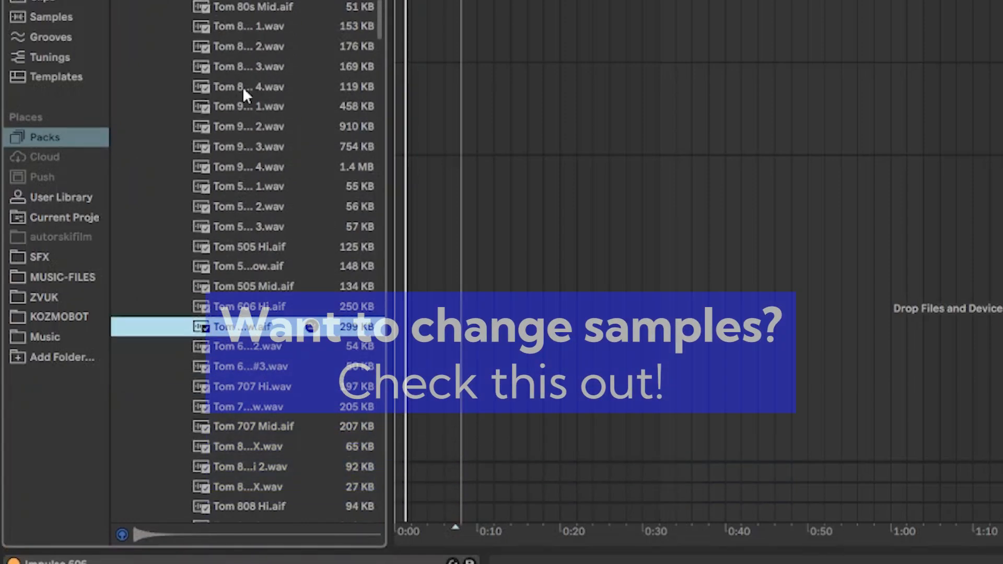
{"action": "left_click", "coordinate": [231, 46]}
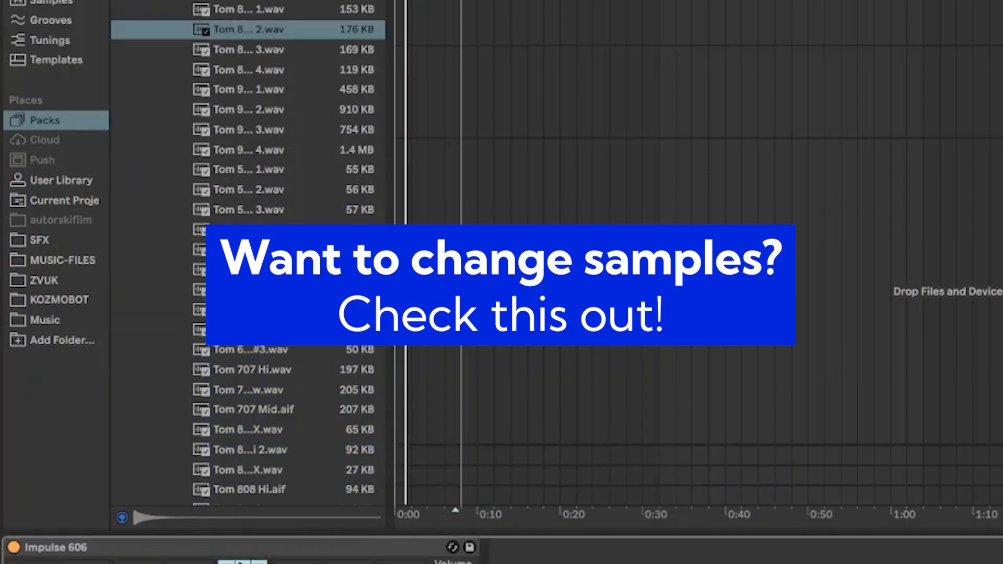
{"action": "scroll", "coordinate": [282, 355], "scroll_direction": "down", "scroll_amount": 5}
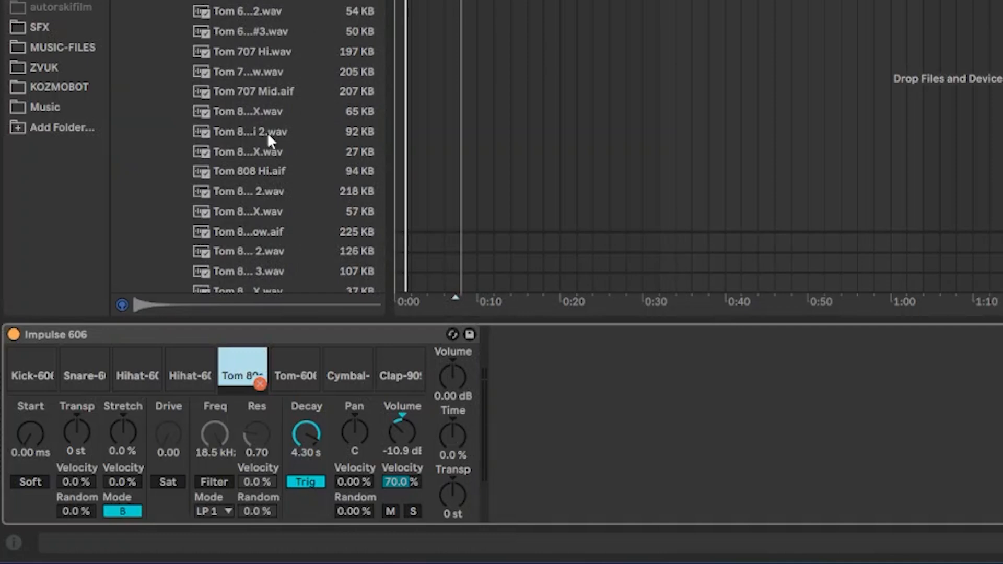
{"action": "double_click", "coordinate": [268, 134]}
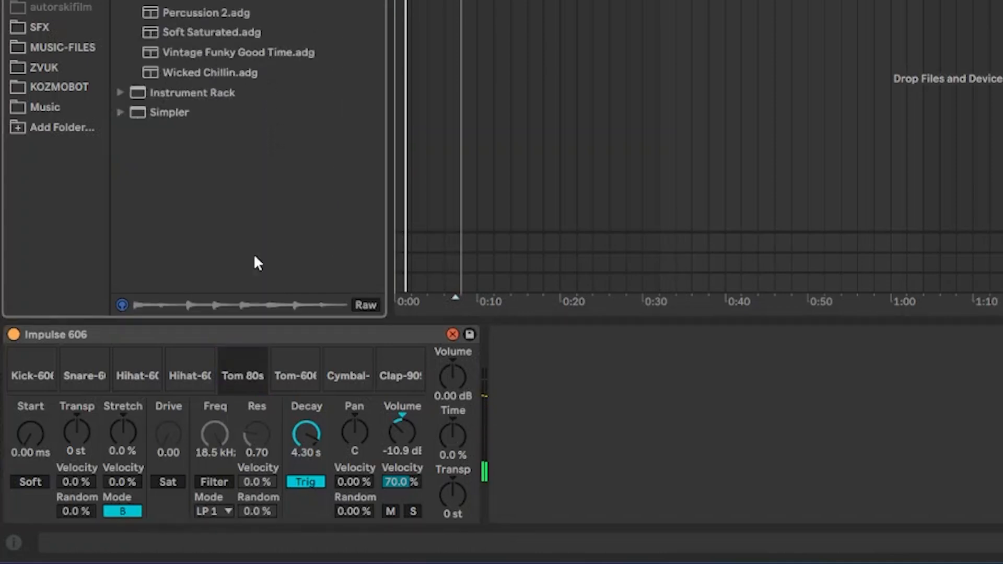
Step: Hot-swap that pad again and load a Tom 606 sample instead
{"action": "left_click", "coordinate": [260, 384]}
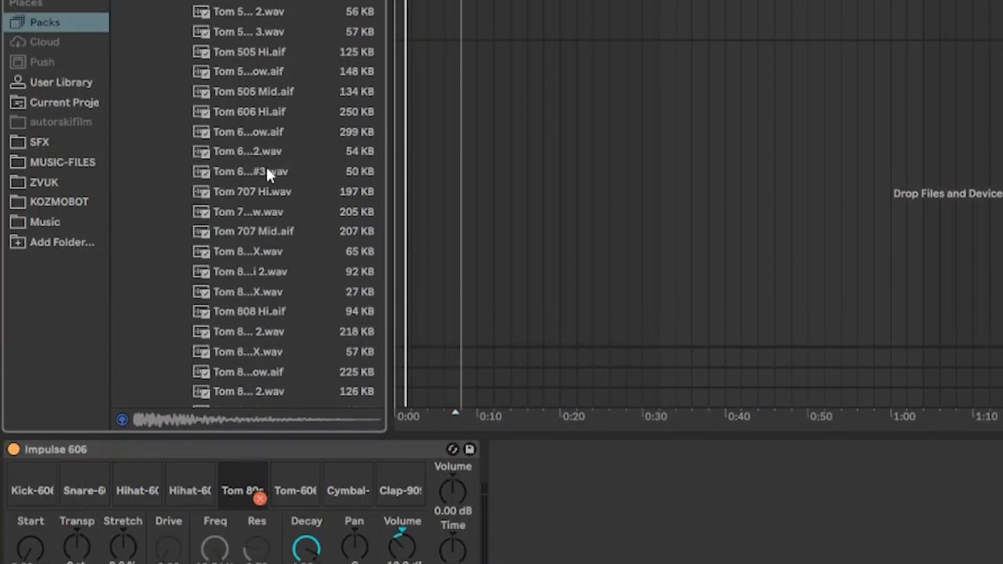
{"action": "left_click", "coordinate": [270, 36]}
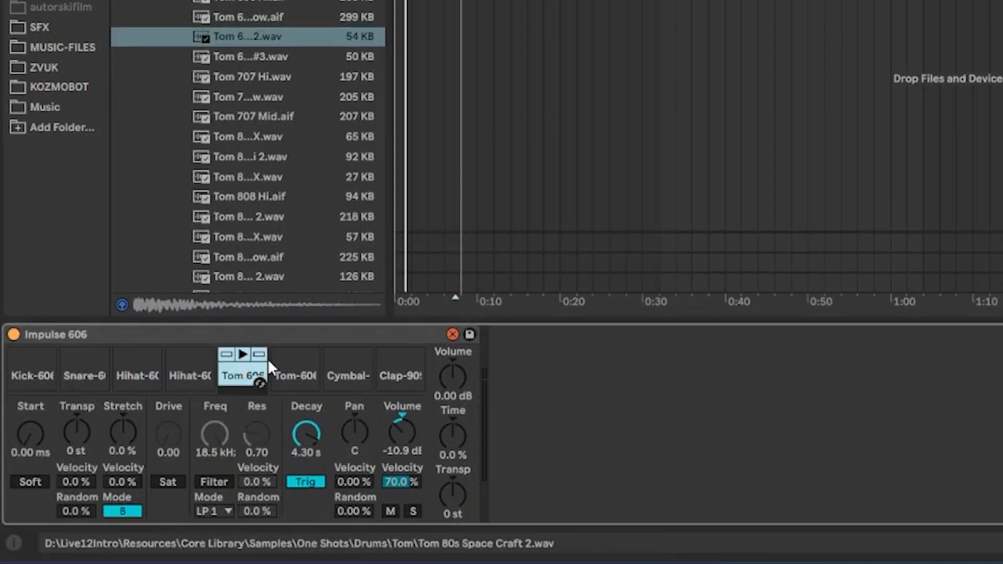
{"action": "key", "text": "Return"}
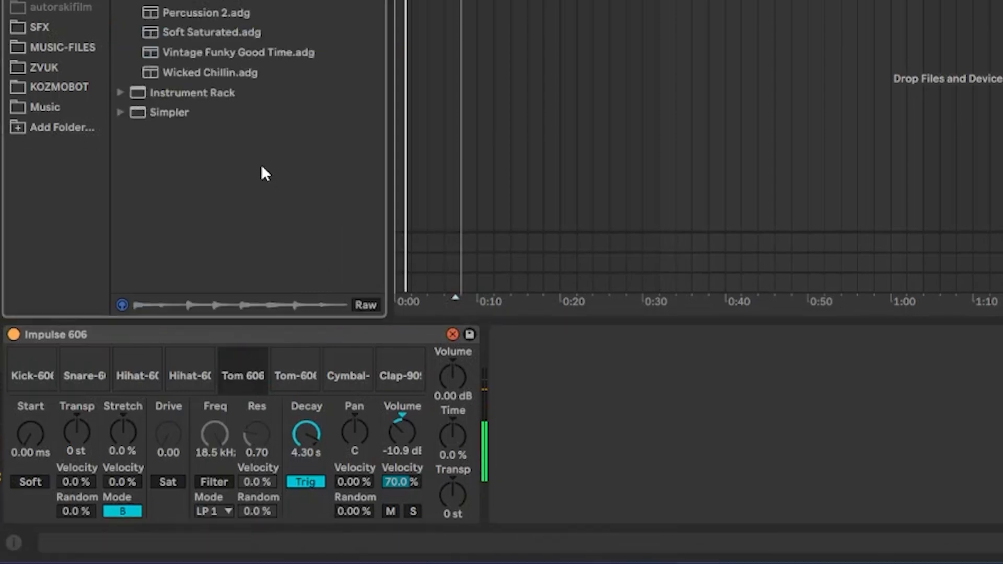
{"action": "left_click", "coordinate": [293, 384]}
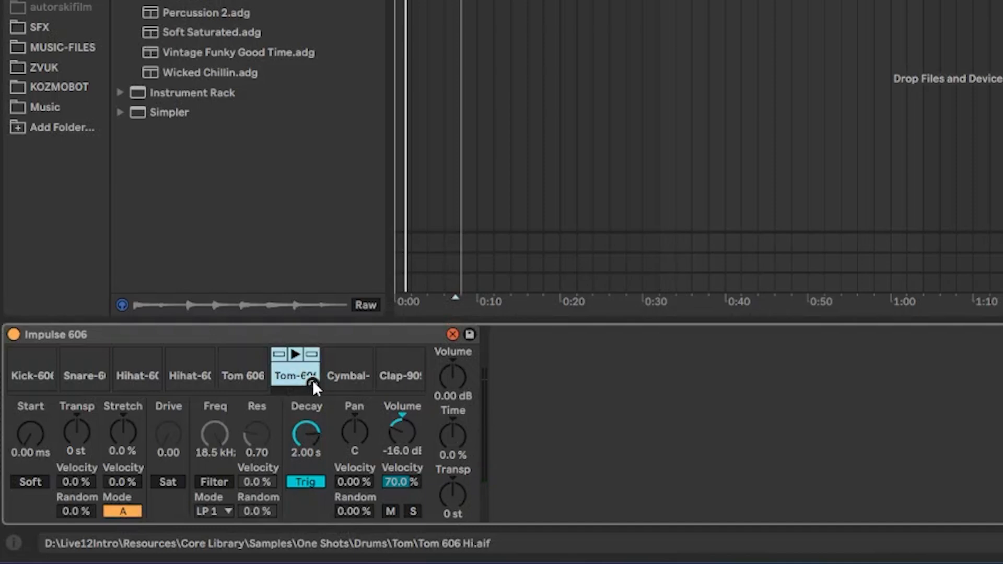
Step: Hot-swap the cymbal pad and preview Cymbal Lofi.aif and another cymbal .wav sample
{"action": "left_click", "coordinate": [342, 380]}
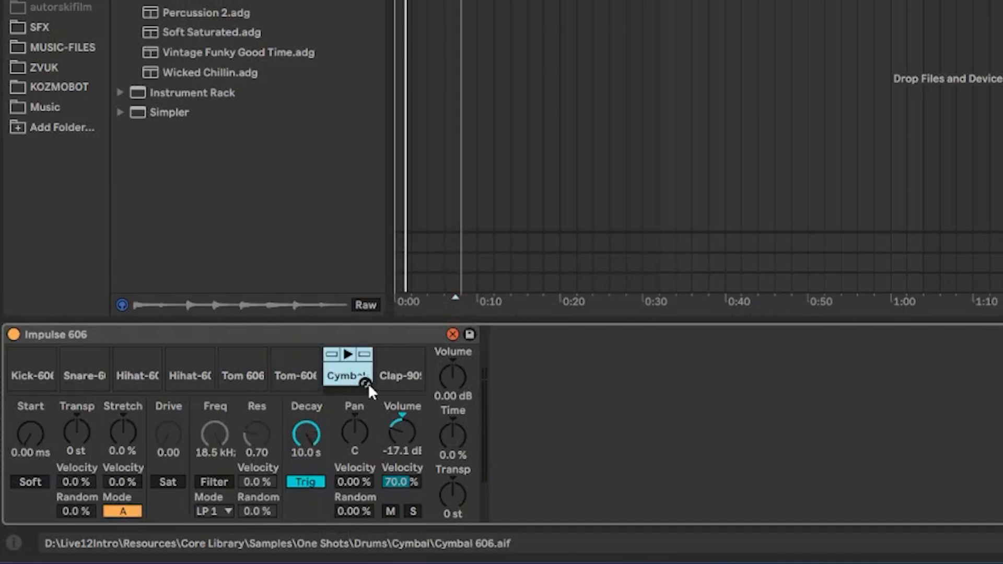
{"action": "left_click", "coordinate": [370, 385]}
{"action": "left_click", "coordinate": [364, 383]}
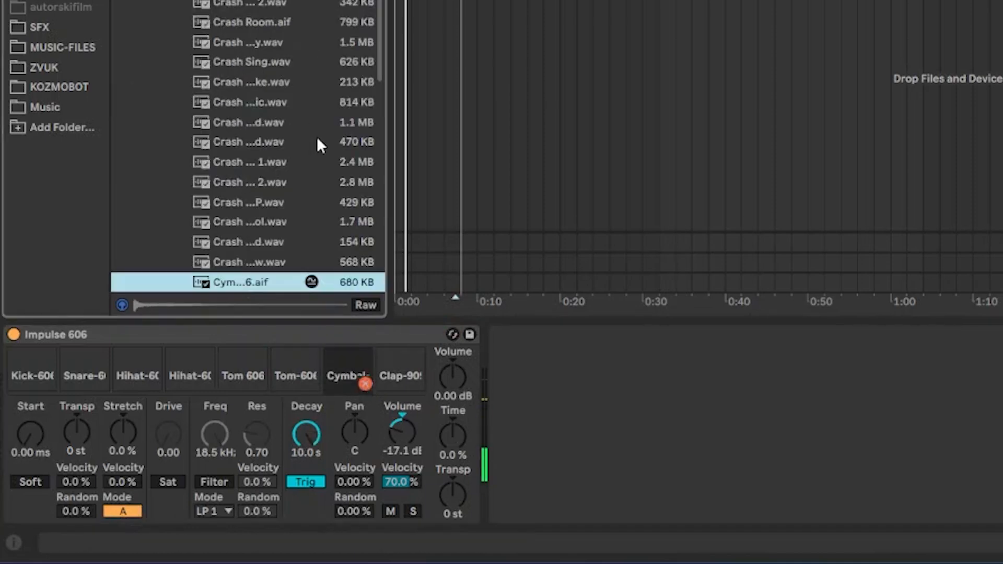
{"action": "scroll", "coordinate": [283, 79], "scroll_direction": "down", "scroll_amount": 8}
{"action": "scroll", "coordinate": [273, 99], "scroll_direction": "down", "scroll_amount": 5}
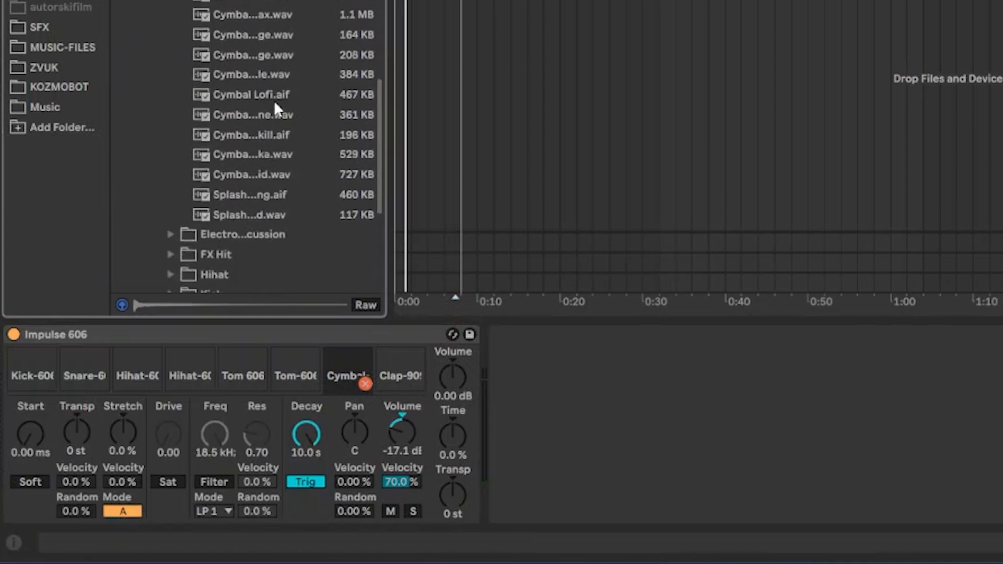
{"action": "left_click", "coordinate": [257, 14]}
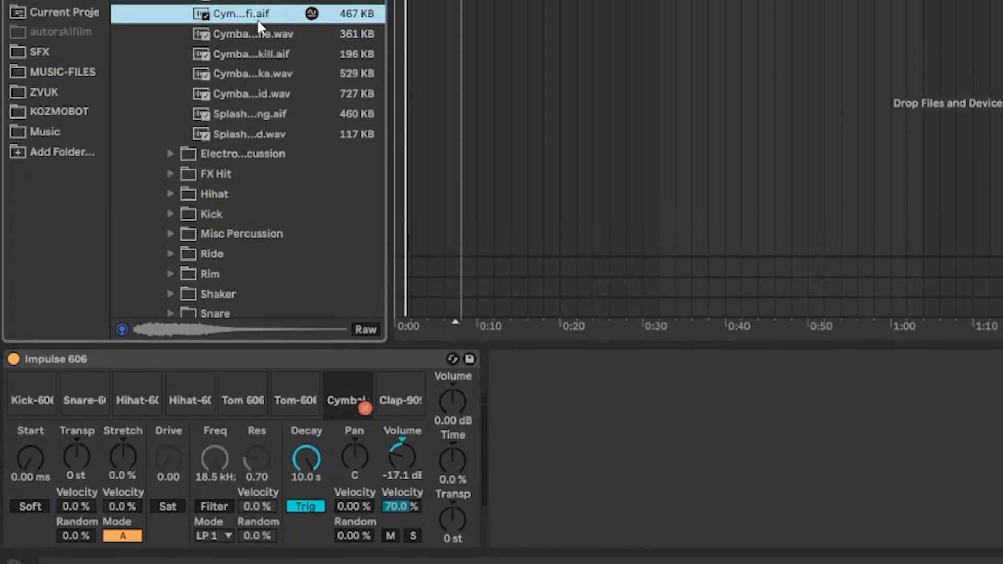
{"action": "left_click", "coordinate": [233, 90]}
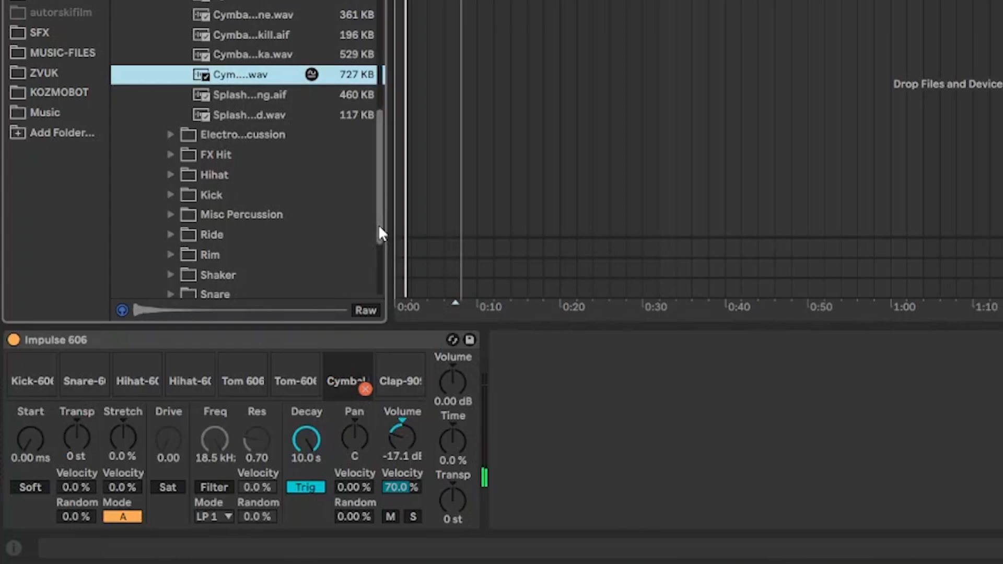
{"action": "scroll", "coordinate": [383, 177], "scroll_direction": "up", "scroll_amount": 5}
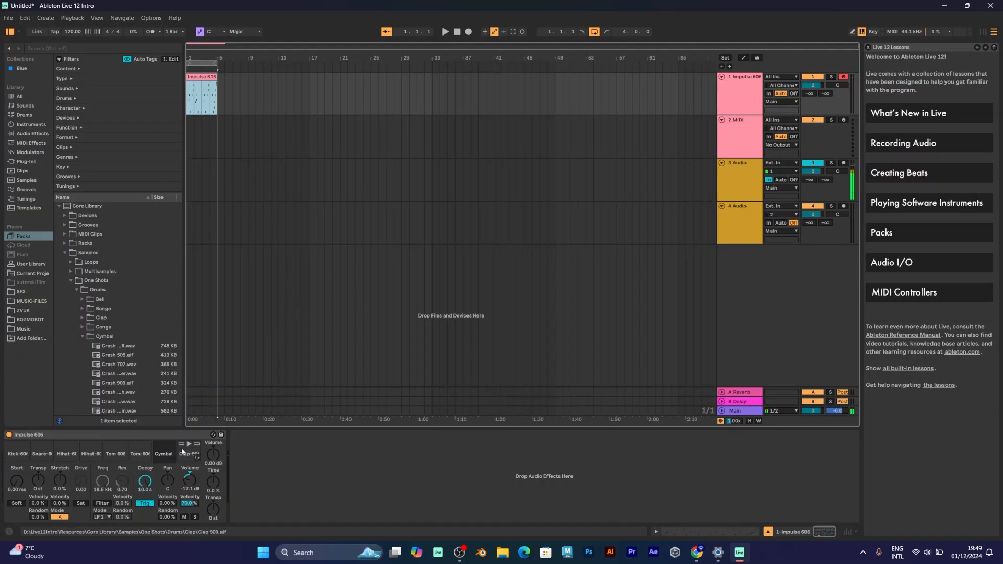
{"action": "mouse_move", "coordinate": [179, 453]}
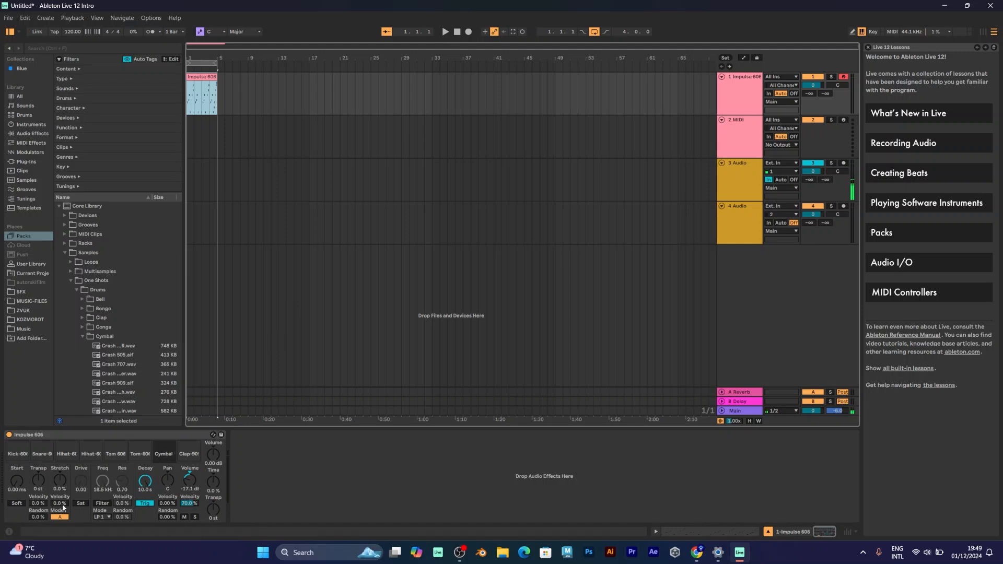
{"action": "left_click", "coordinate": [19, 503]}
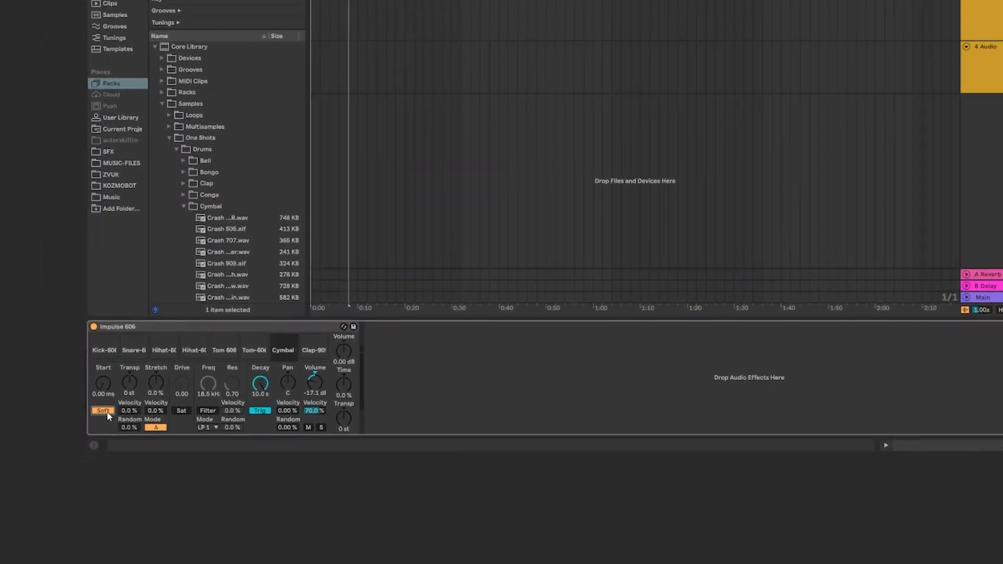
{"action": "left_click", "coordinate": [103, 410]}
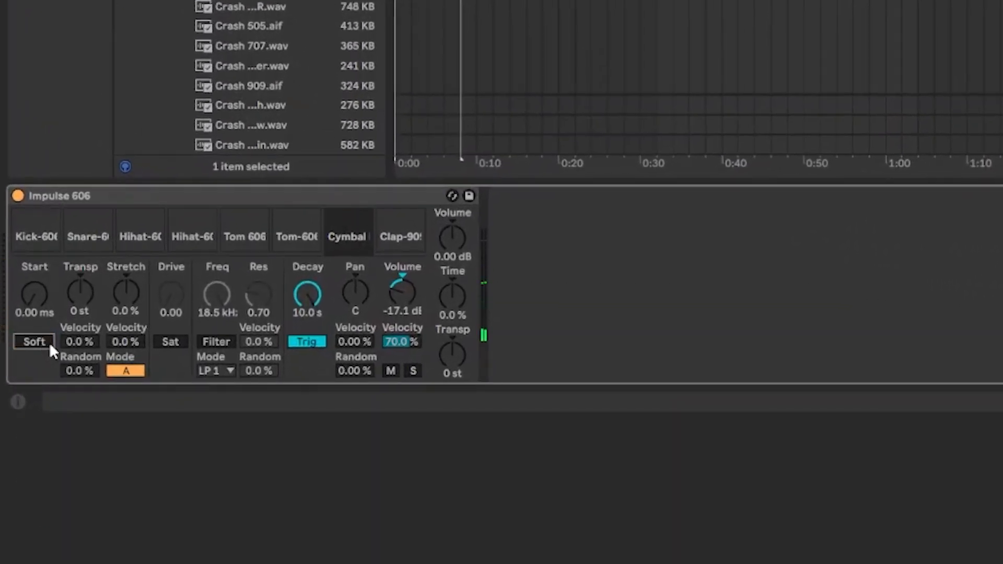
{"action": "left_click_drag", "start_coordinate": [79, 340], "coordinate": [78, 288]}
{"action": "left_click_drag", "start_coordinate": [80, 338], "coordinate": [75, 375]}
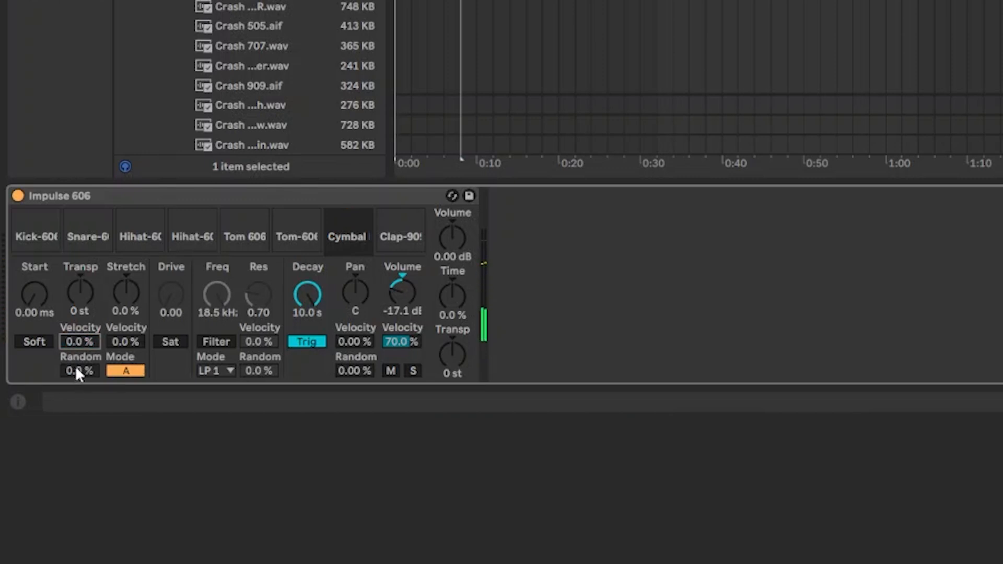
{"action": "mouse_move", "coordinate": [74, 367]}
{"action": "left_mouse_down"}
{"action": "mouse_move", "coordinate": [75, 335]}
{"action": "mouse_move", "coordinate": [74, 365]}
{"action": "left_mouse_up"}
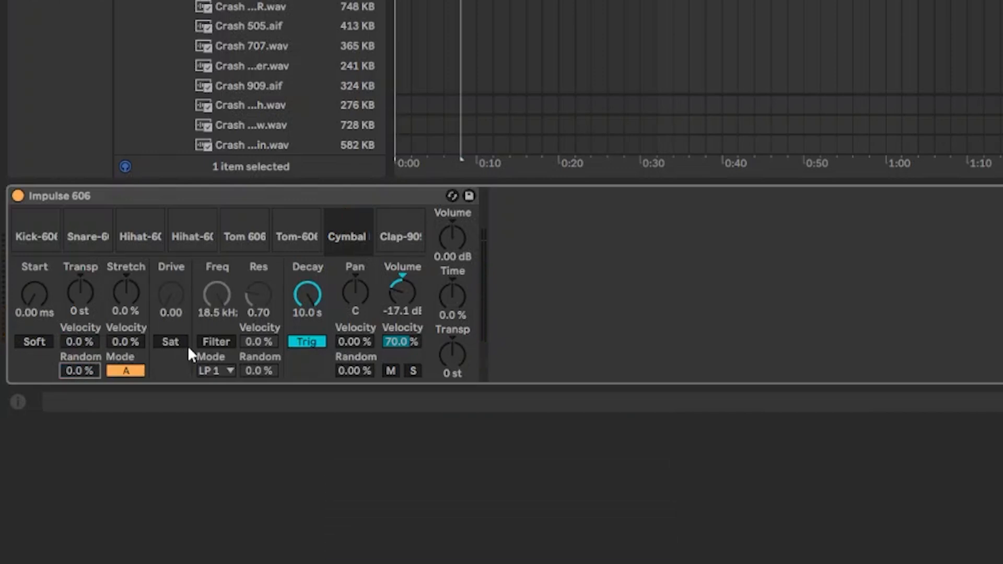
Step: Enable saturation on the Impulse 606 cymbal and raise its Drive to 14.9
{"action": "left_click", "coordinate": [170, 342]}
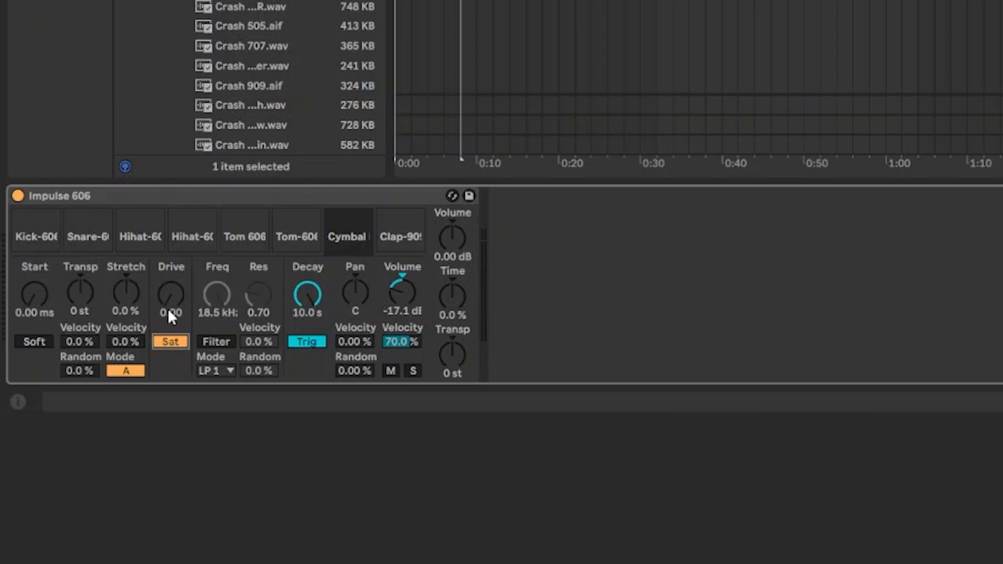
{"action": "mouse_move", "coordinate": [165, 295]}
{"action": "left_mouse_down"}
{"action": "mouse_move", "coordinate": [166, 211]}
{"action": "mouse_move", "coordinate": [165, 285]}
{"action": "left_mouse_up"}
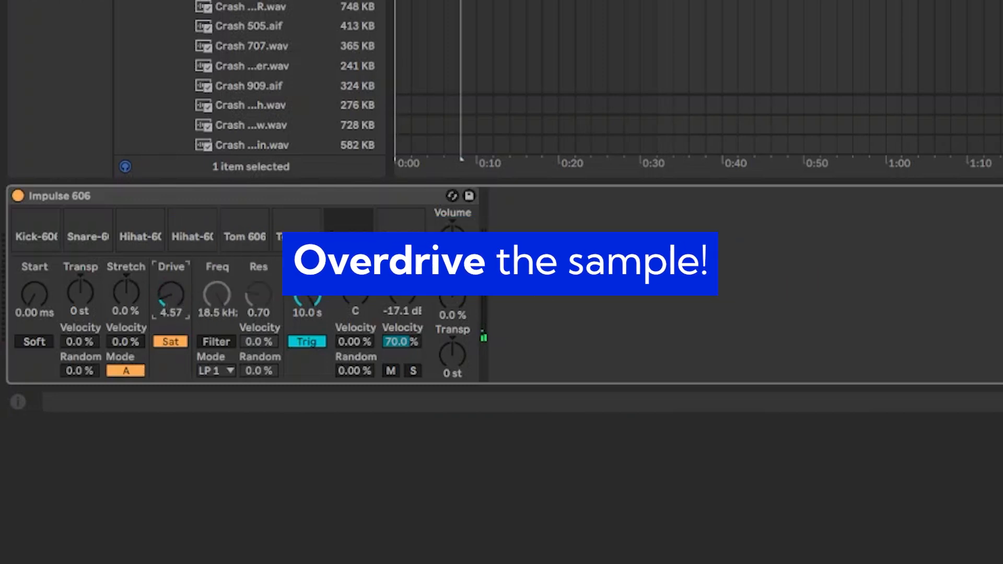
{"action": "left_click_drag", "start_coordinate": [169, 299], "coordinate": [170, 300]}
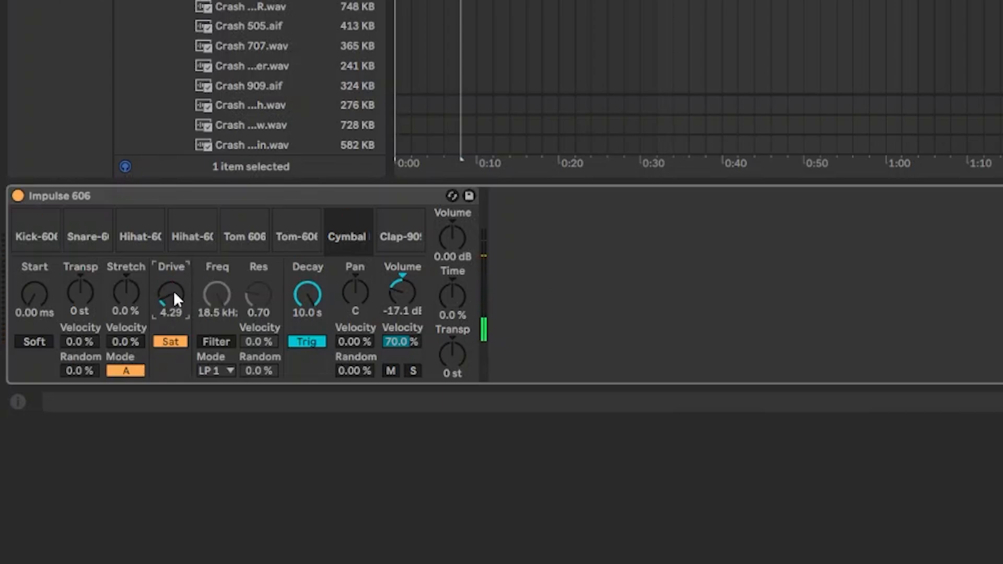
{"action": "mouse_move", "coordinate": [165, 293]}
{"action": "left_mouse_down"}
{"action": "mouse_move", "coordinate": [165, 278]}
{"action": "mouse_move", "coordinate": [169, 287]}
{"action": "left_mouse_up"}
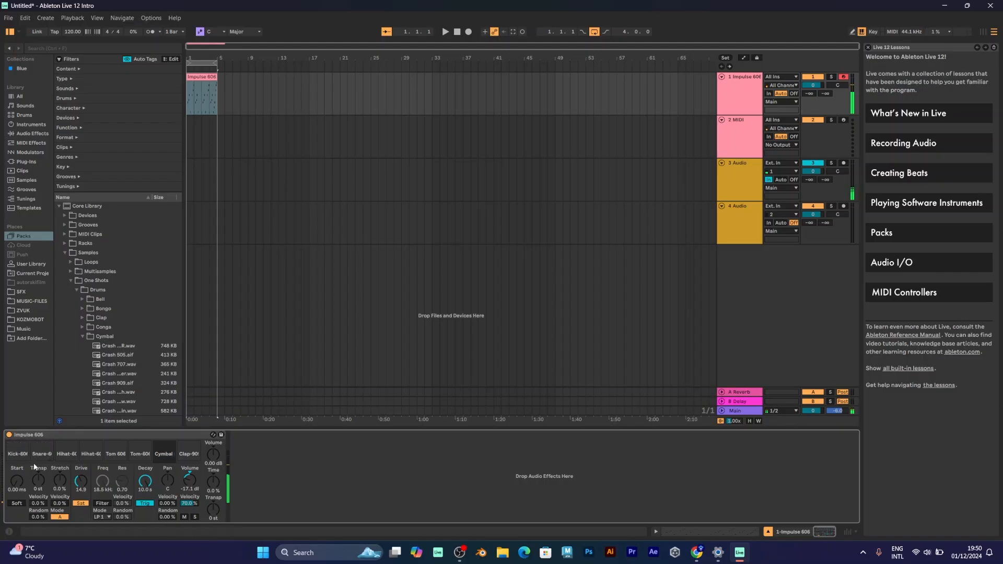
Step: On the kick pad, enable saturation and raise its Drive to 13.1
{"action": "left_click", "coordinate": [23, 454]}
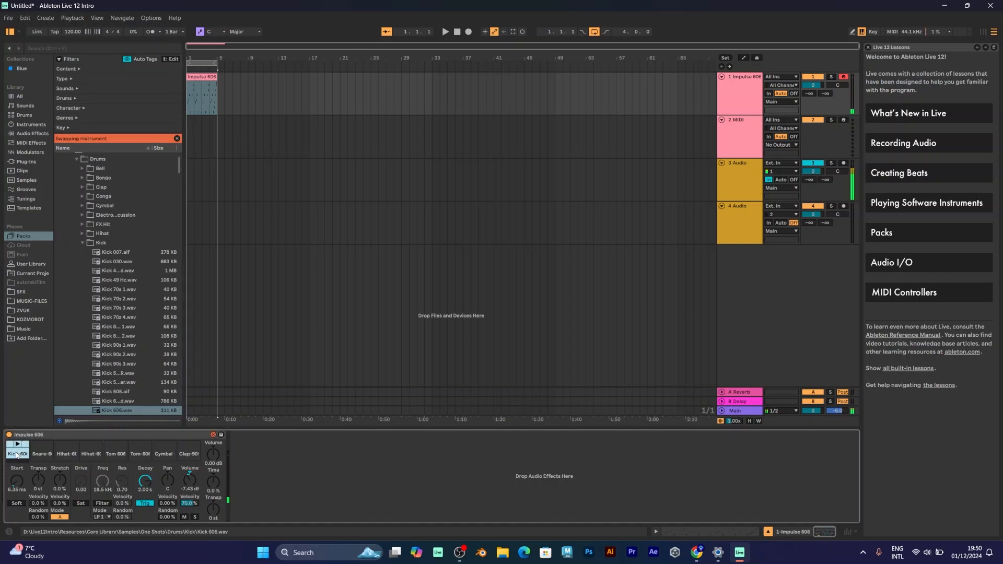
{"action": "left_click", "coordinate": [17, 454]}
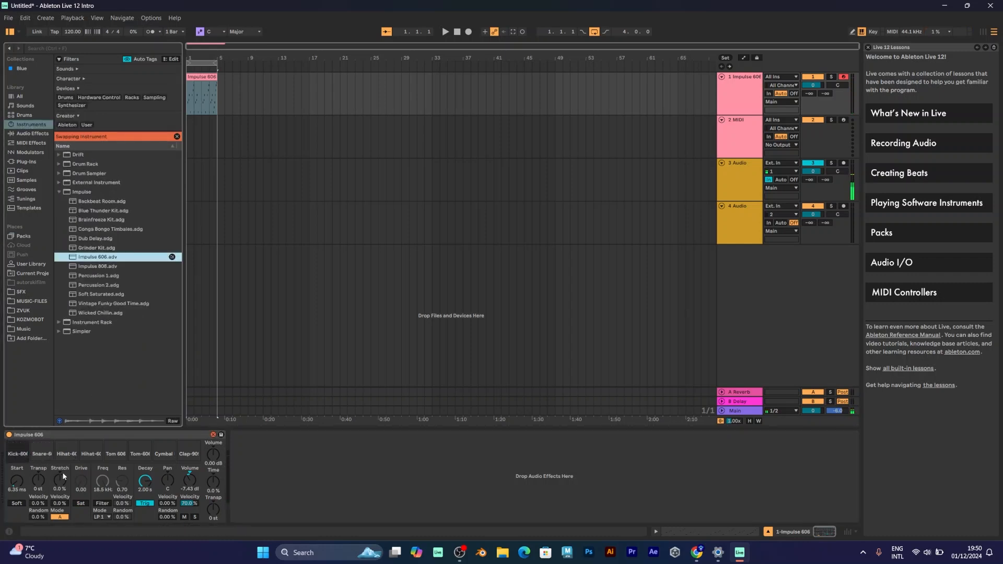
{"action": "left_click", "coordinate": [79, 507]}
{"action": "left_click_drag", "start_coordinate": [81, 480], "coordinate": [81, 473]}
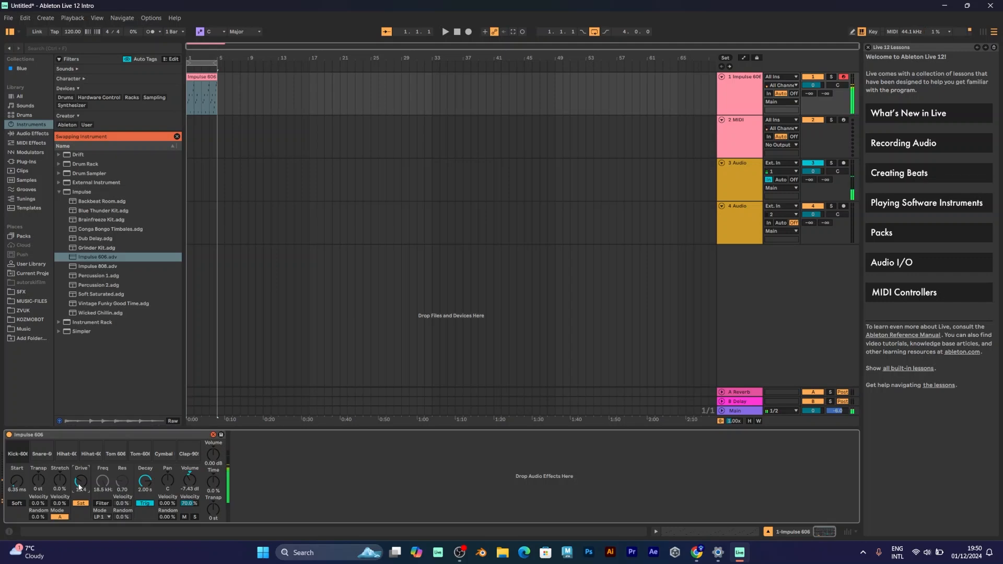
{"action": "left_click_drag", "start_coordinate": [79, 487], "coordinate": [80, 482]}
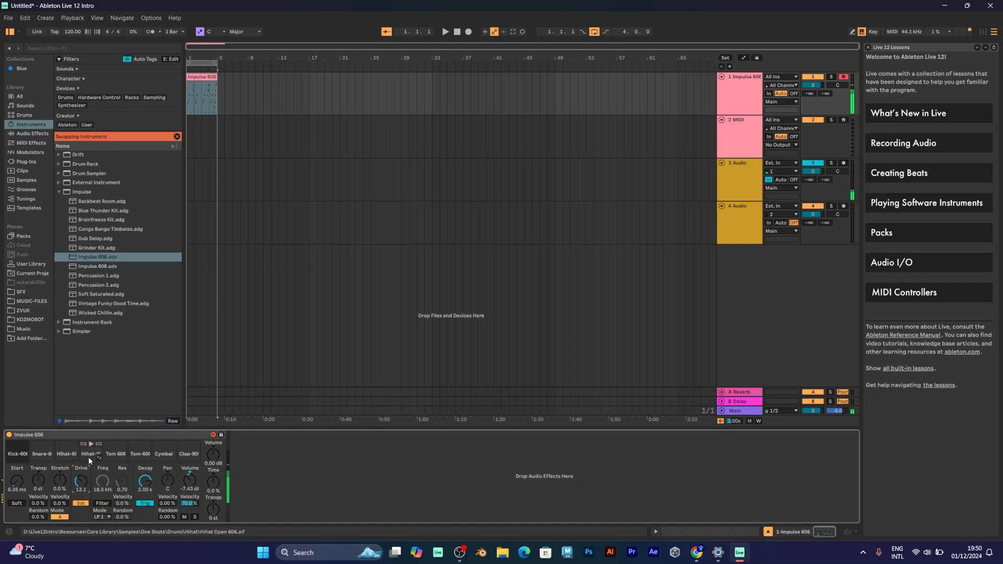
Step: Enable saturation on the second hi-hat and raise its drive, then reselect the kick
{"action": "left_click", "coordinate": [88, 456]}
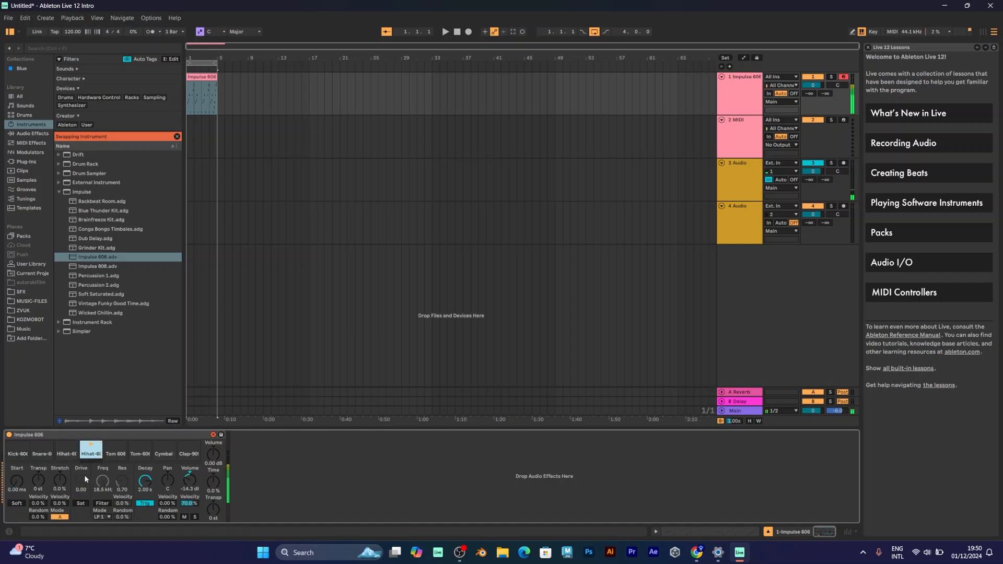
{"action": "left_click", "coordinate": [83, 503]}
{"action": "left_click_drag", "start_coordinate": [86, 482], "coordinate": [86, 462]}
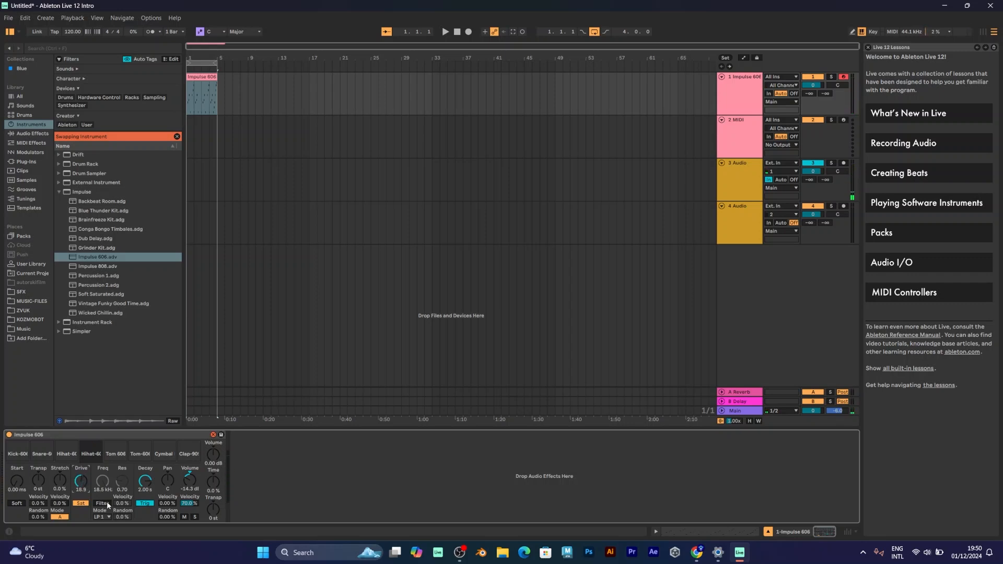
{"action": "left_click", "coordinate": [25, 458]}
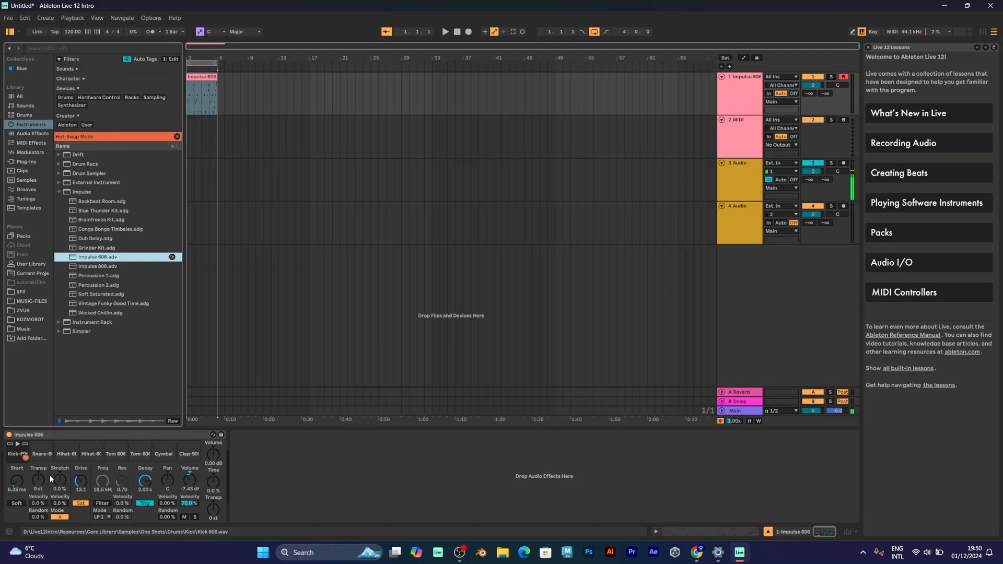
Step: Enable the kick's filter and sweep its cutoff down, then back up high
{"action": "left_click", "coordinate": [108, 501]}
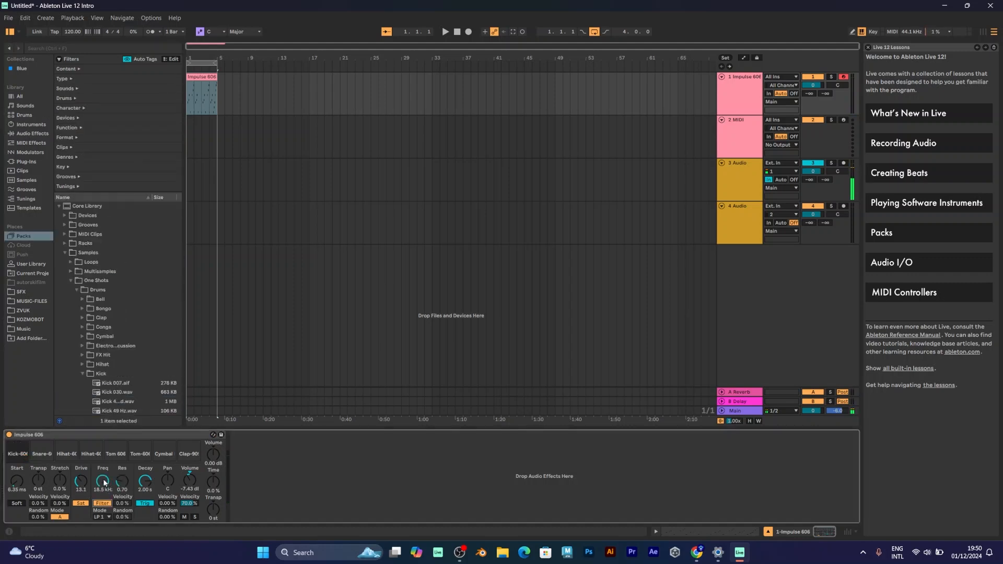
{"action": "left_click_drag", "start_coordinate": [104, 482], "coordinate": [104, 519]}
{"action": "left_click_drag", "start_coordinate": [104, 482], "coordinate": [103, 479]}
{"action": "left_click_drag", "start_coordinate": [102, 480], "coordinate": [102, 444]}
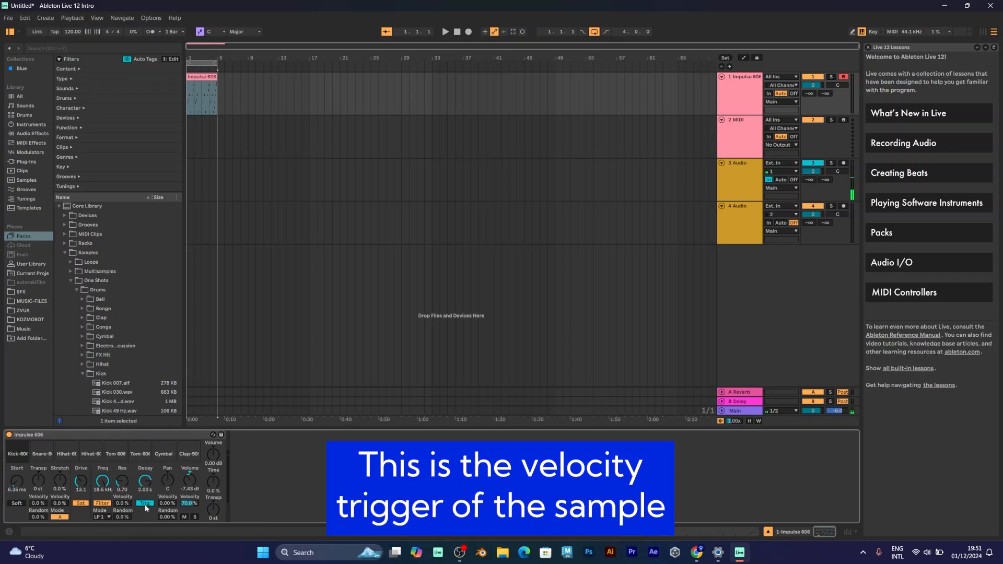
Step: Increase the kick's Volume Velocity amount above its 70% setting
{"action": "mouse_move", "coordinate": [195, 502]}
{"action": "left_mouse_down"}
{"action": "mouse_move", "coordinate": [195, 491]}
{"action": "mouse_move", "coordinate": [195, 516]}
{"action": "left_mouse_up"}
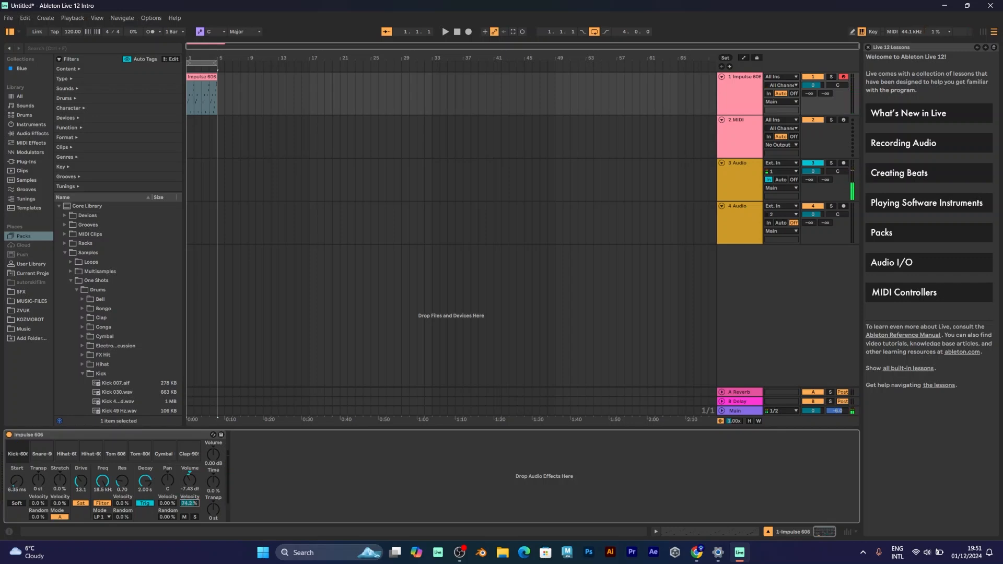
Step: Mute the kick, start playback, then solo the kick to hear it alone
{"action": "left_click", "coordinate": [184, 516]}
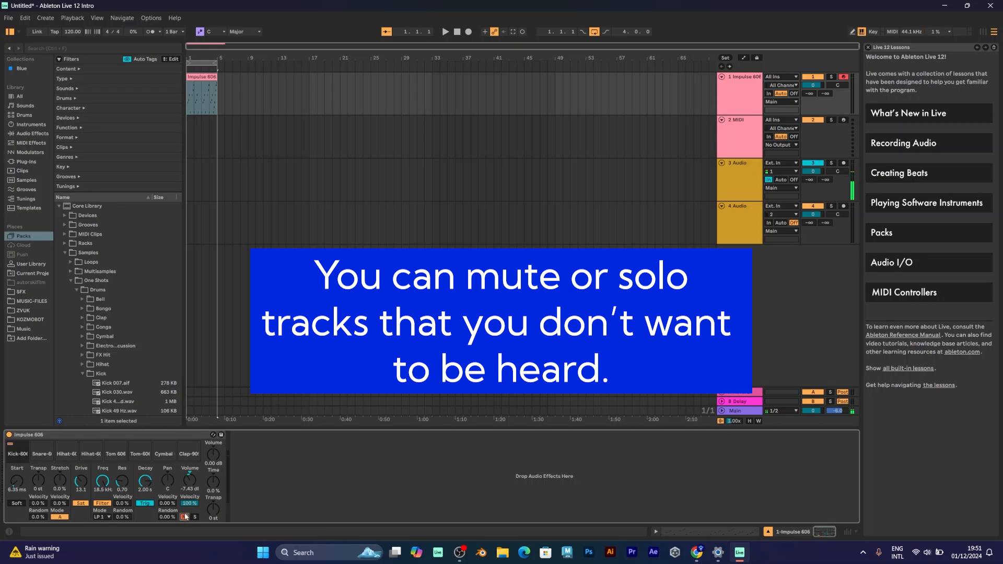
{"action": "key", "text": "space"}
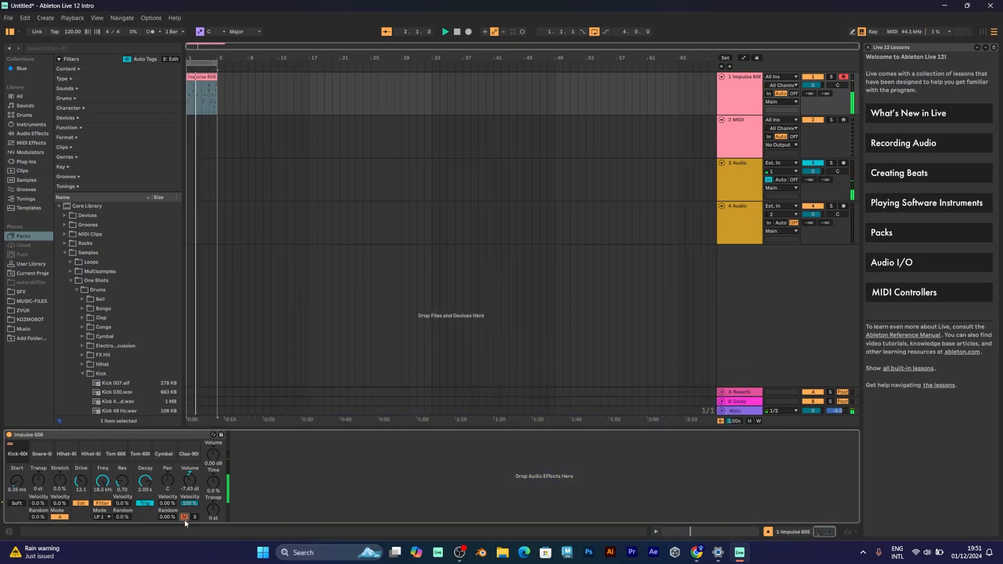
{"action": "left_click", "coordinate": [195, 516]}
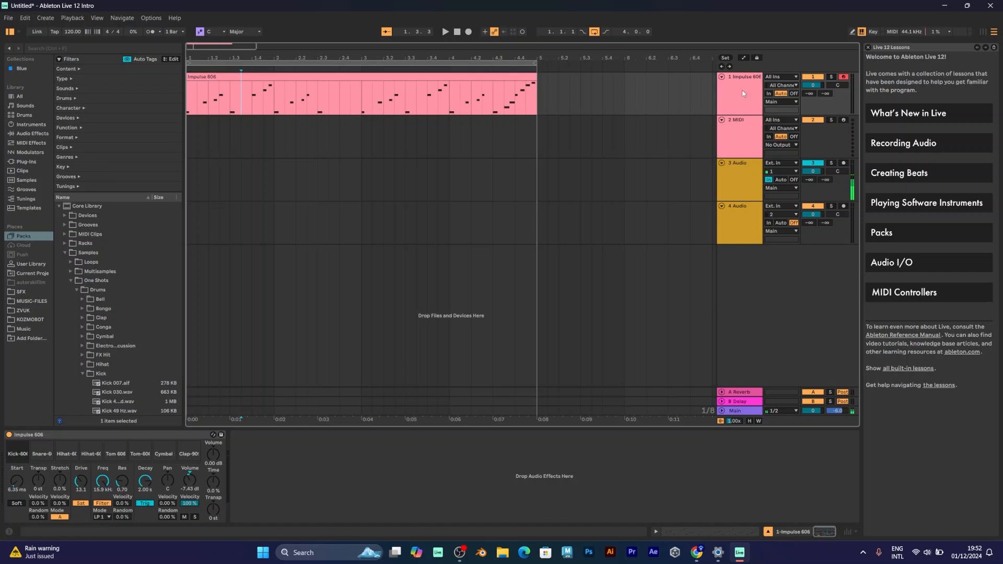
Step: Select MIDI track 2 and drop an empty Impulse from Instruments onto it
{"action": "left_click", "coordinate": [729, 140]}
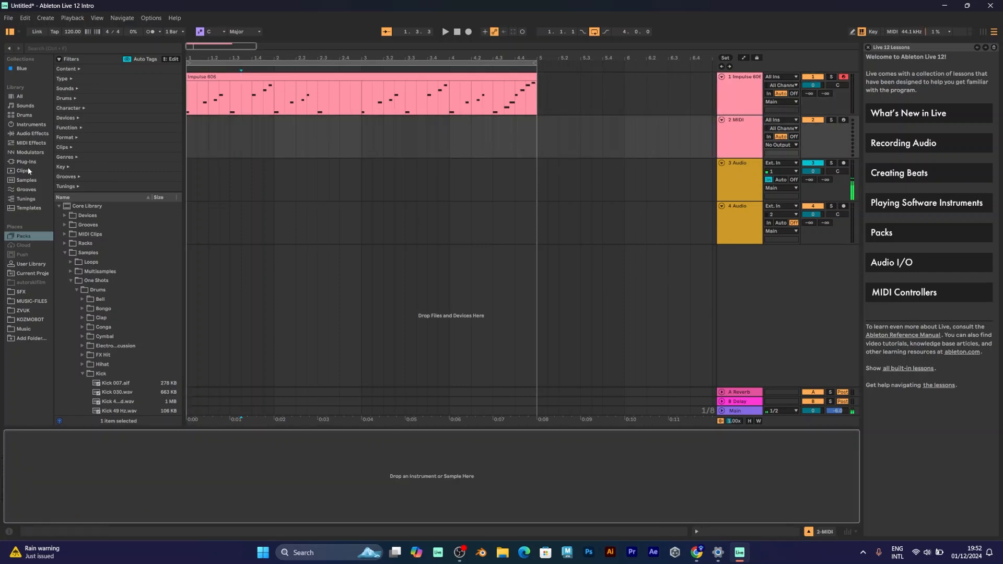
{"action": "left_click", "coordinate": [16, 178]}
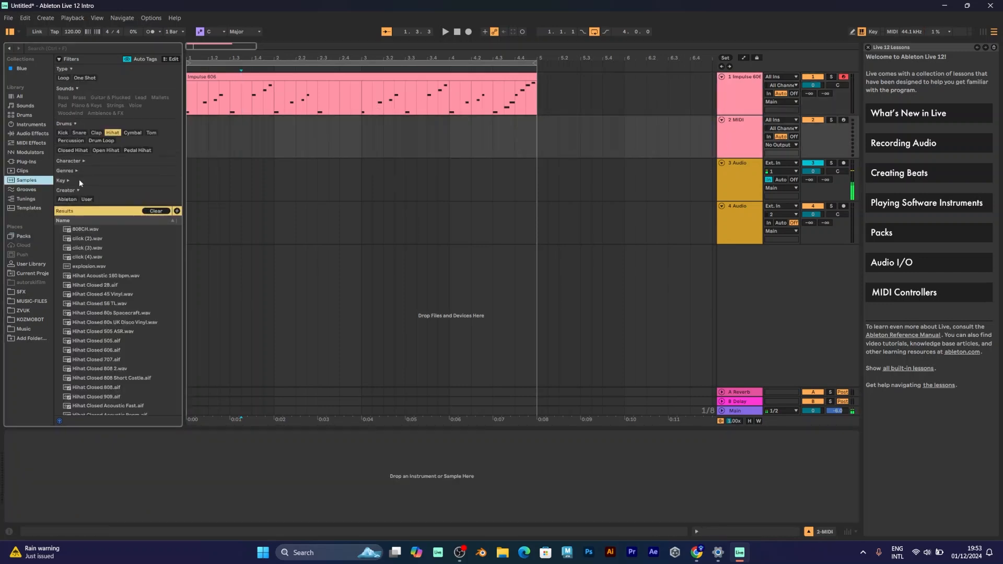
{"action": "left_click", "coordinate": [63, 133]}
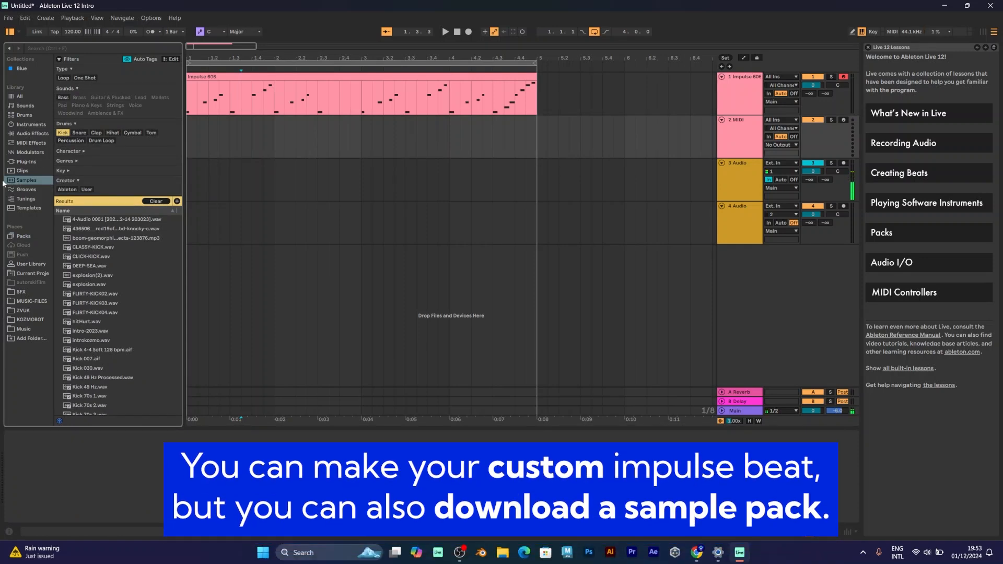
{"action": "left_click", "coordinate": [22, 123]}
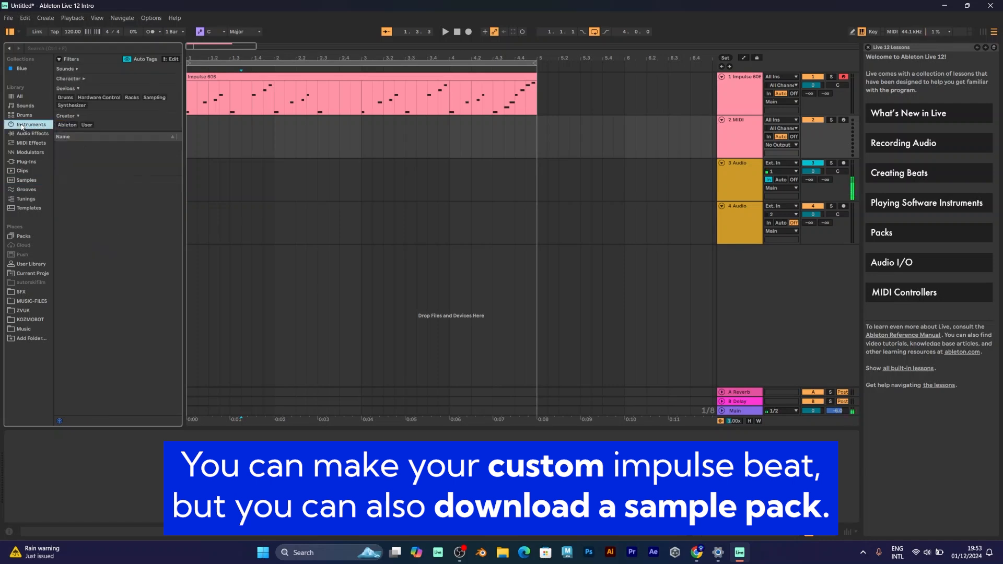
{"action": "left_click_drag", "start_coordinate": [78, 182], "coordinate": [204, 145]}
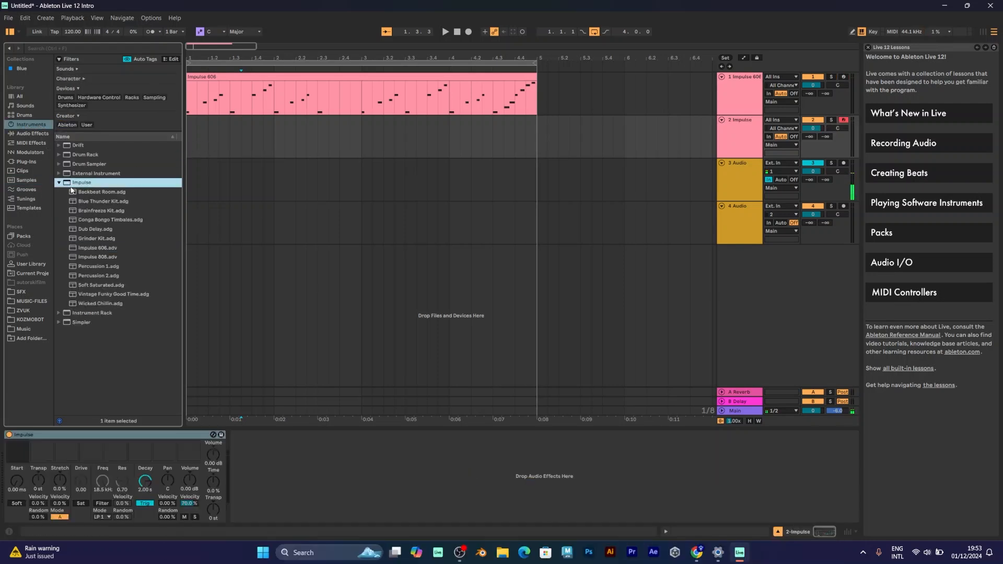
Step: Load Kick 70s 2 and Kick 90s 2 into slots 1-2 and two closed hi-hats into slots 3-4
{"action": "left_click", "coordinate": [37, 179]}
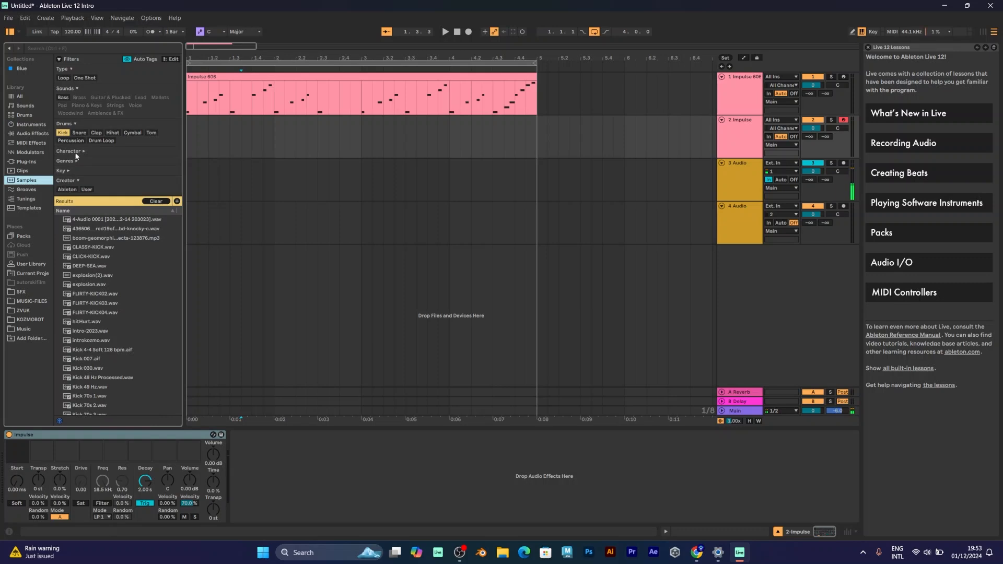
{"action": "scroll", "coordinate": [87, 249], "scroll_direction": "down", "scroll_amount": 4}
{"action": "left_click", "coordinate": [76, 290]}
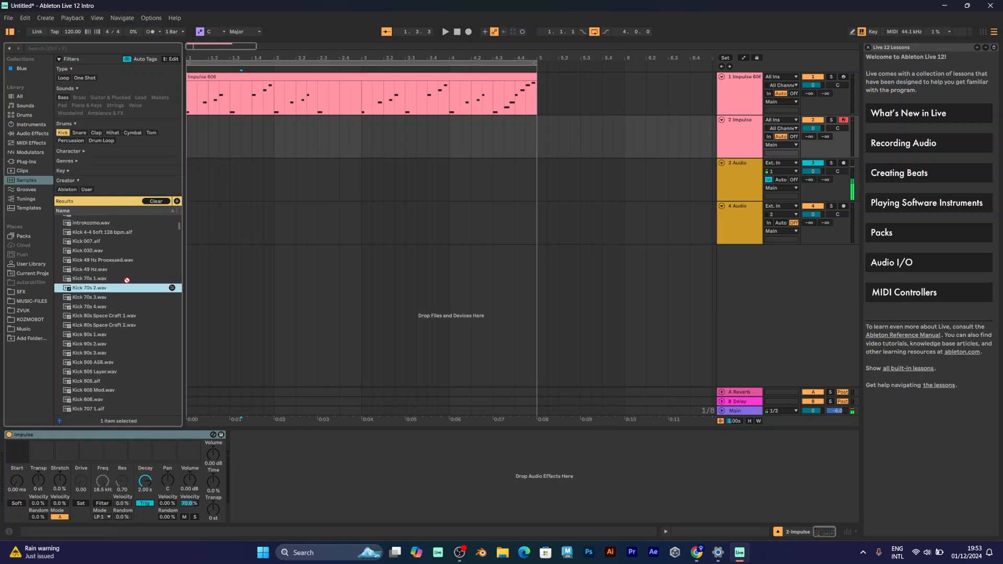
{"action": "left_click_drag", "start_coordinate": [21, 458], "coordinate": [20, 457]}
{"action": "left_click_drag", "start_coordinate": [116, 342], "coordinate": [42, 455]}
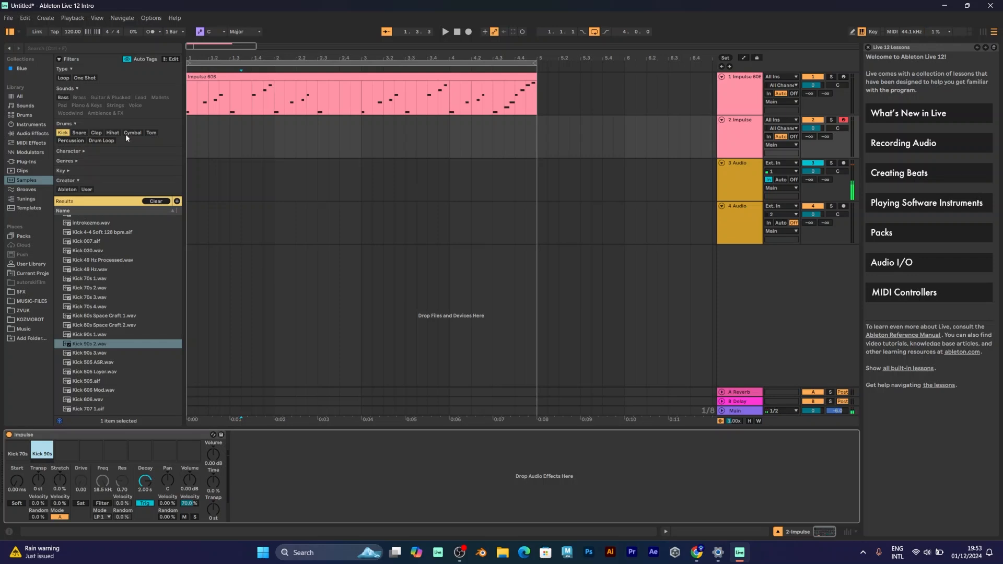
{"action": "left_click", "coordinate": [113, 132]}
{"action": "left_click_drag", "start_coordinate": [104, 326], "coordinate": [66, 451]}
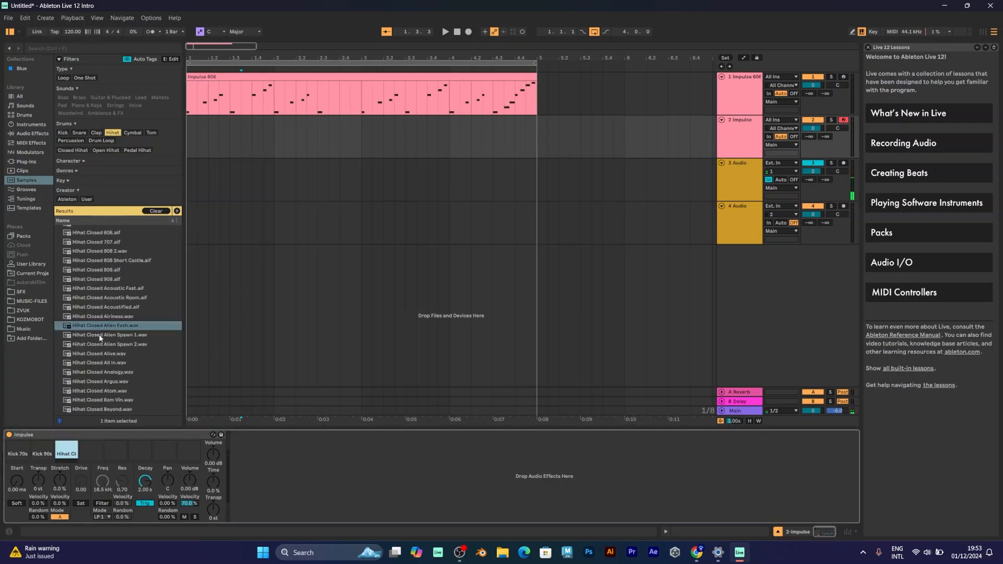
{"action": "left_click_drag", "start_coordinate": [100, 338], "coordinate": [91, 452]}
Step: Load Crash ER Fenk R into slot 5, then Tom 808 Mid 2 and Tom 808 Mid into slots 6-7
{"action": "left_click", "coordinate": [132, 132]}
{"action": "left_click_drag", "start_coordinate": [115, 320], "coordinate": [110, 453]}
{"action": "left_click", "coordinate": [150, 132]}
{"action": "left_click_drag", "start_coordinate": [120, 329], "coordinate": [143, 445]}
{"action": "left_click_drag", "start_coordinate": [94, 358], "coordinate": [164, 450]}
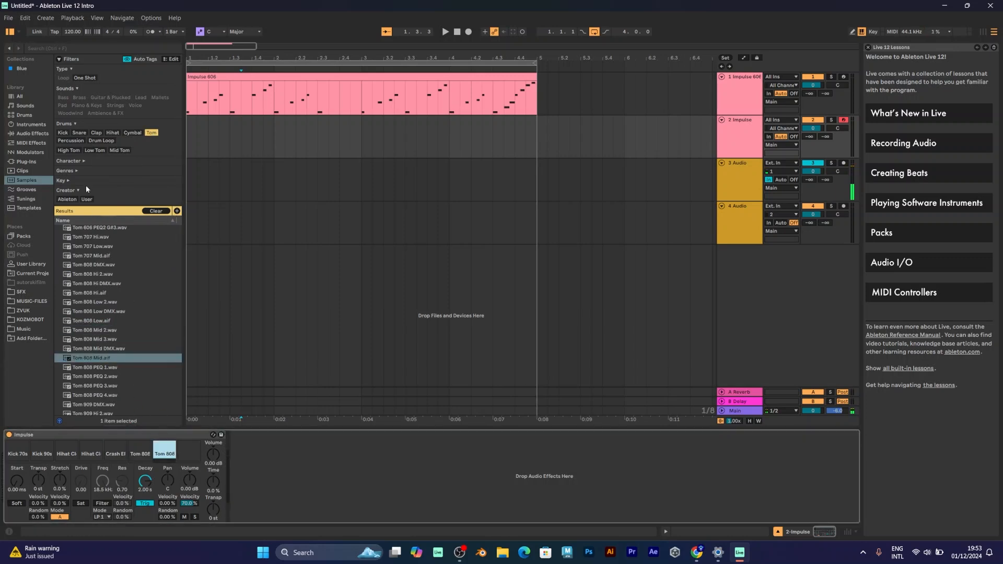
Step: Load Crash Feel into slot 8 and turn the Impulse's overall volume down
{"action": "left_click", "coordinate": [101, 140]}
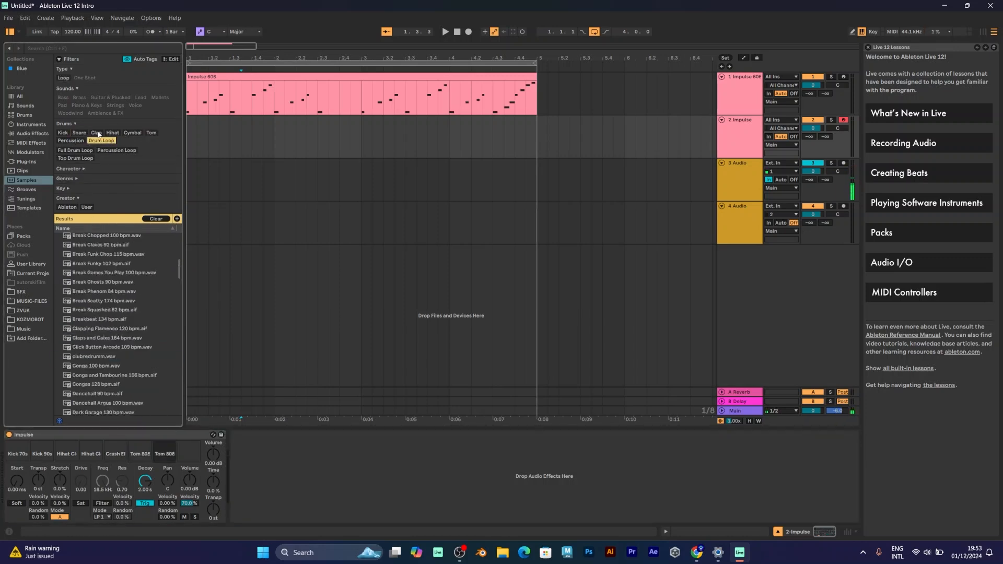
{"action": "left_click", "coordinate": [96, 132]}
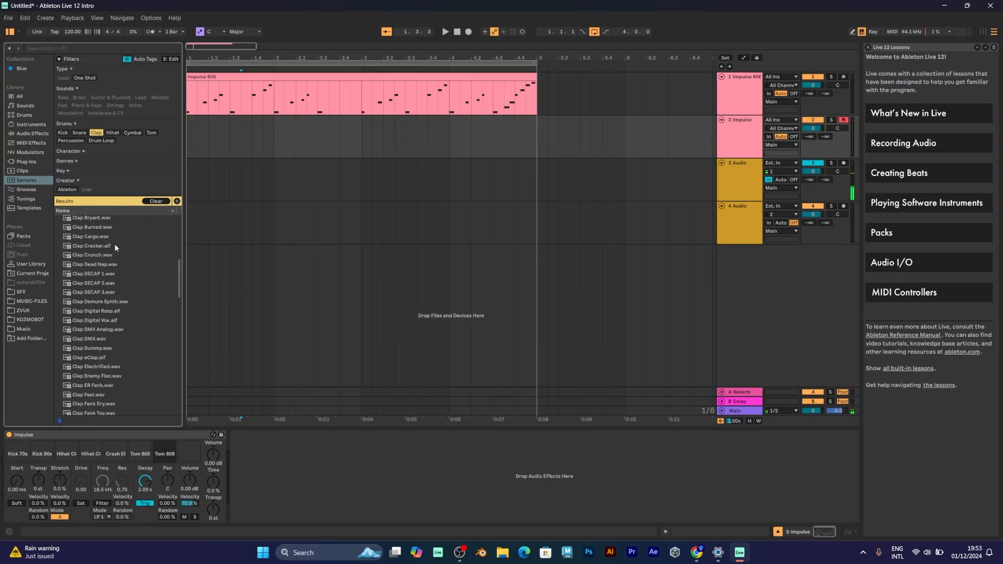
{"action": "left_click", "coordinate": [132, 133]}
{"action": "left_click_drag", "start_coordinate": [99, 341], "coordinate": [189, 451]}
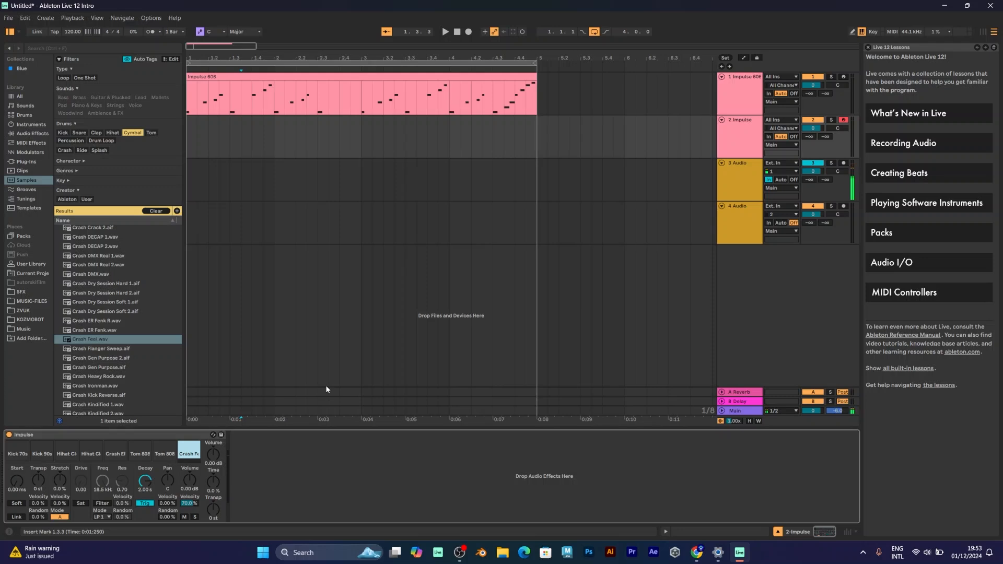
{"action": "left_click_drag", "start_coordinate": [213, 454], "coordinate": [213, 467]}
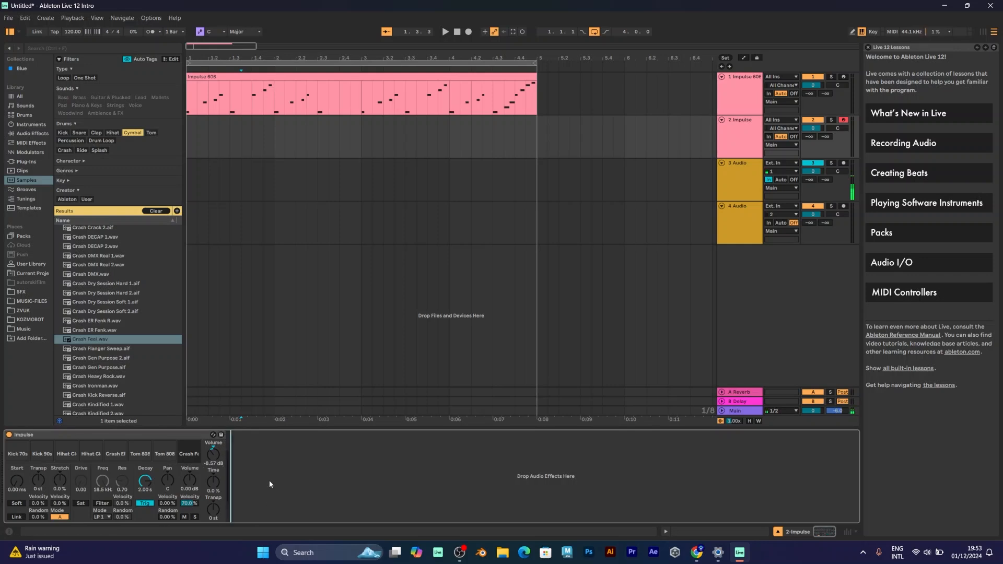
{"action": "left_click", "coordinate": [26, 447]}
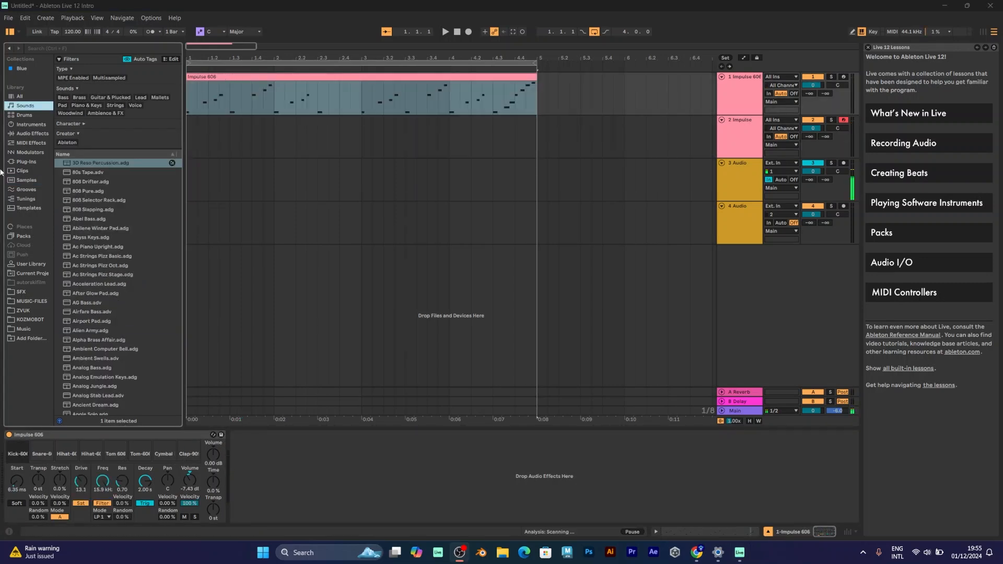
Step: Load the Wicked Chillin.adg Impulse preset onto track 1 in place of Impulse 606
{"action": "left_click", "coordinate": [30, 160]}
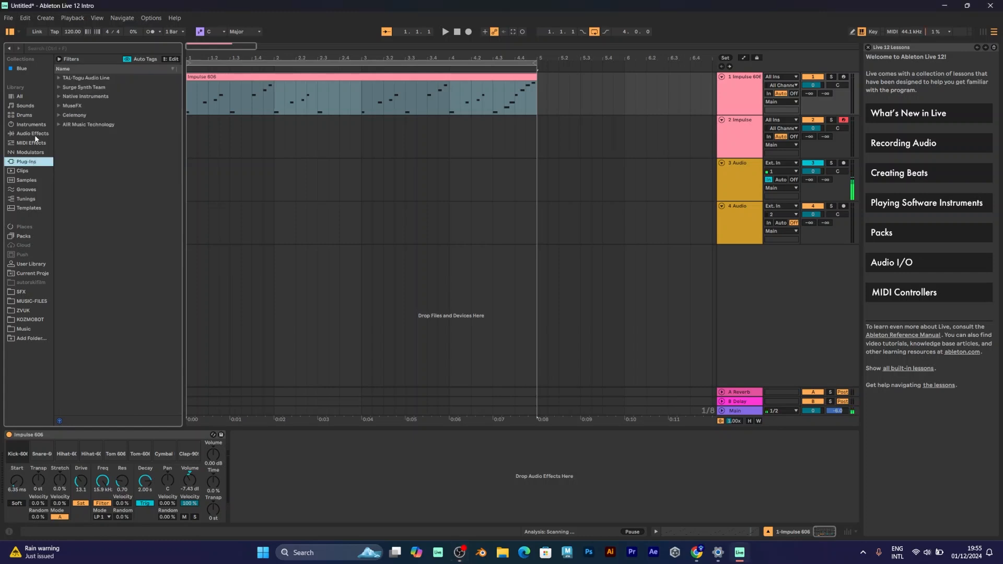
{"action": "left_click", "coordinate": [25, 114]}
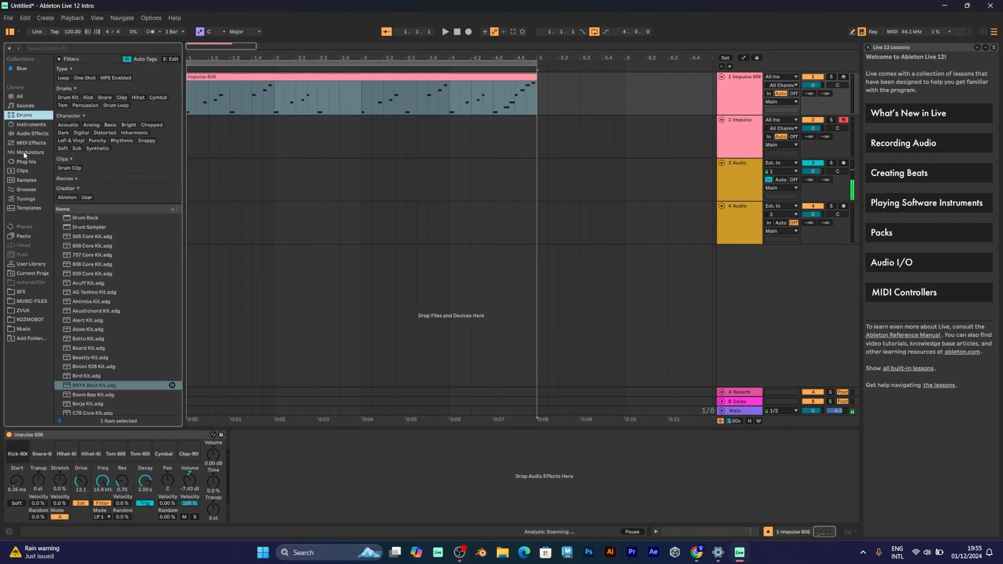
{"action": "left_click", "coordinate": [24, 124]}
{"action": "left_click", "coordinate": [81, 182]}
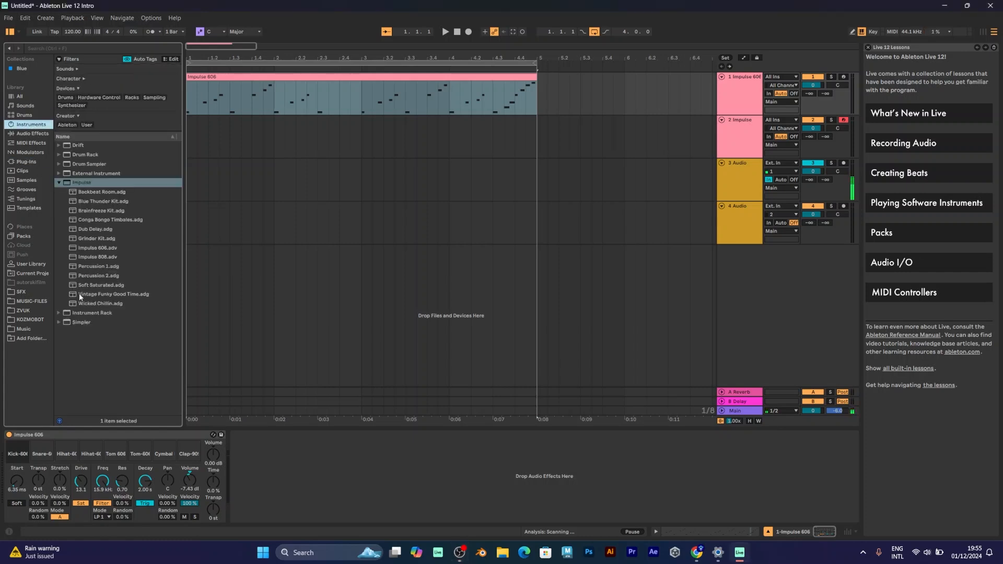
{"action": "left_click", "coordinate": [92, 304]}
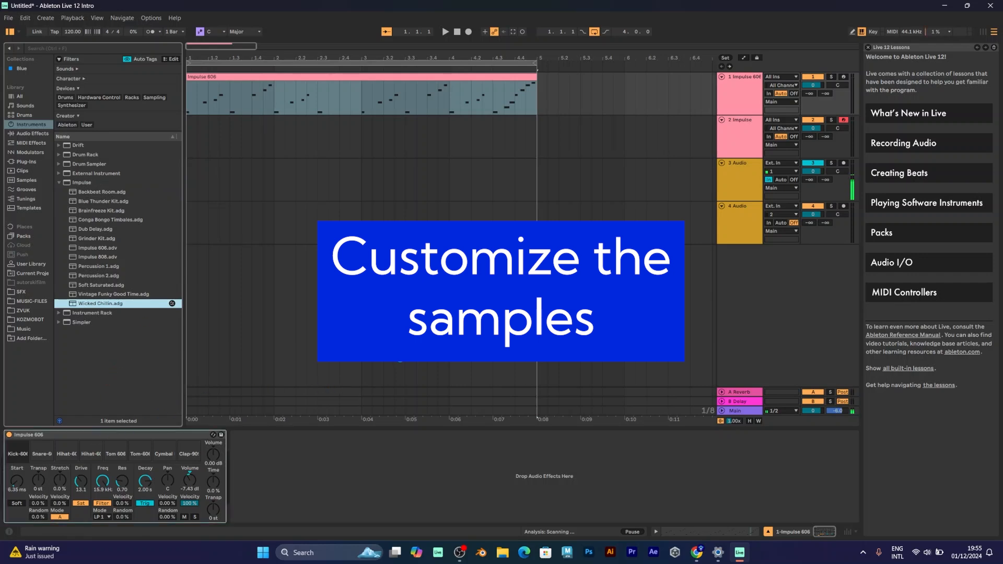
{"action": "key", "text": "Return"}
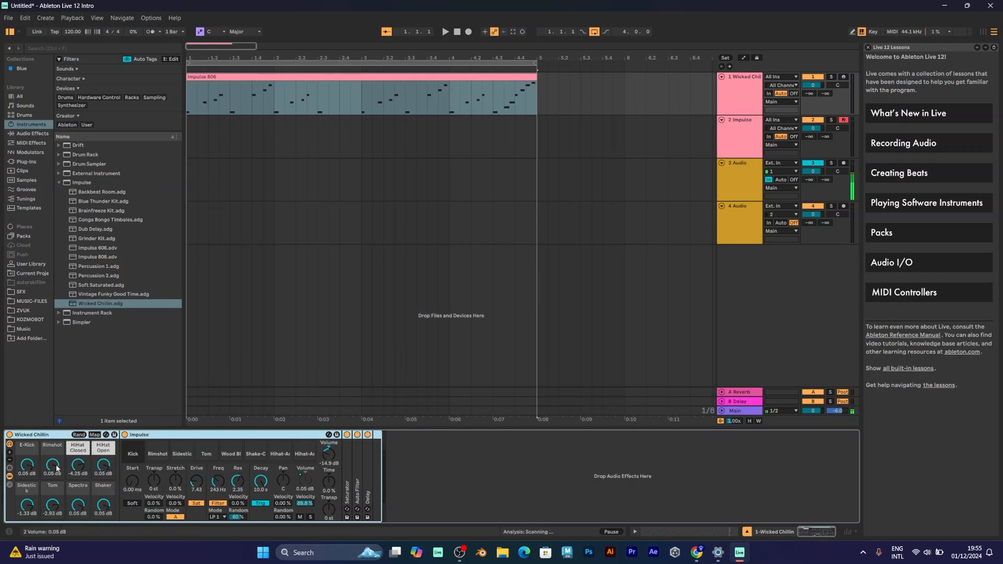
Step: Lower the Rimshot volume and, with the beat playing, rebalance the closed and open hi-hat volumes
{"action": "left_click_drag", "start_coordinate": [53, 465], "coordinate": [52, 462]}
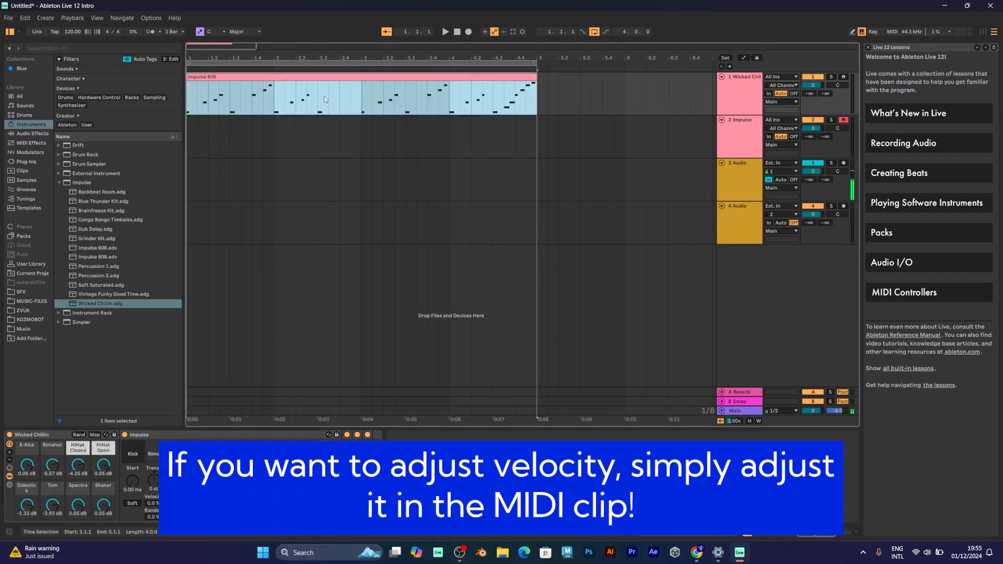
{"action": "left_click", "coordinate": [241, 223]}
{"action": "key", "text": "ctrl+a"}
{"action": "key", "text": "space"}
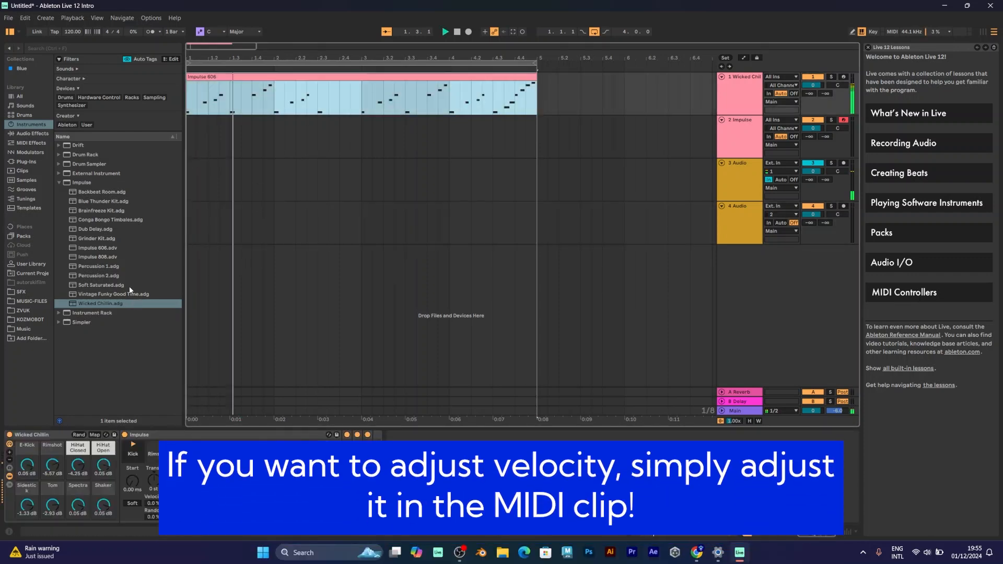
{"action": "left_click_drag", "start_coordinate": [79, 464], "coordinate": [94, 467]}
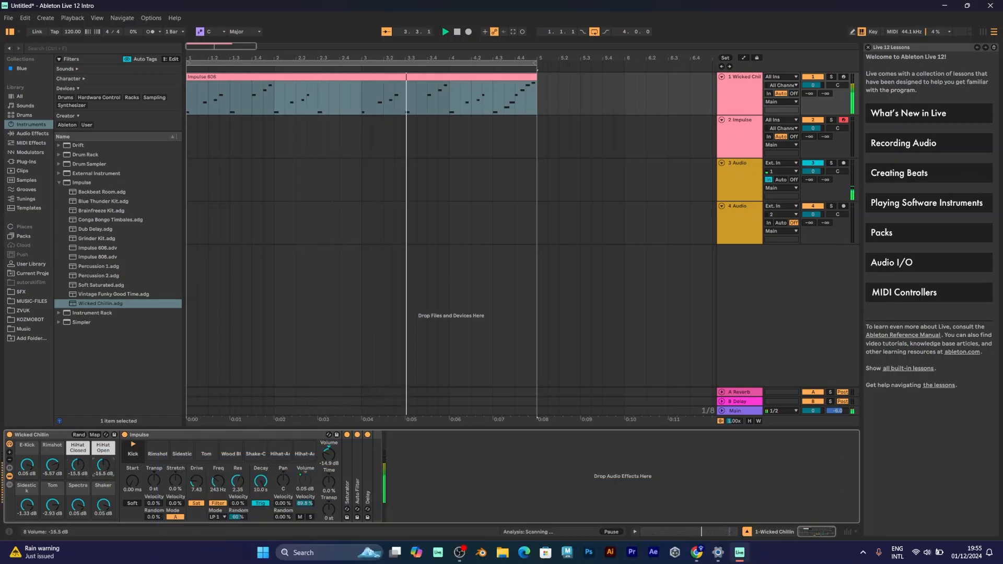
{"action": "mouse_move", "coordinate": [104, 464]}
{"action": "left_mouse_down"}
{"action": "mouse_move", "coordinate": [103, 486]}
{"action": "mouse_move", "coordinate": [103, 454]}
{"action": "left_mouse_up"}
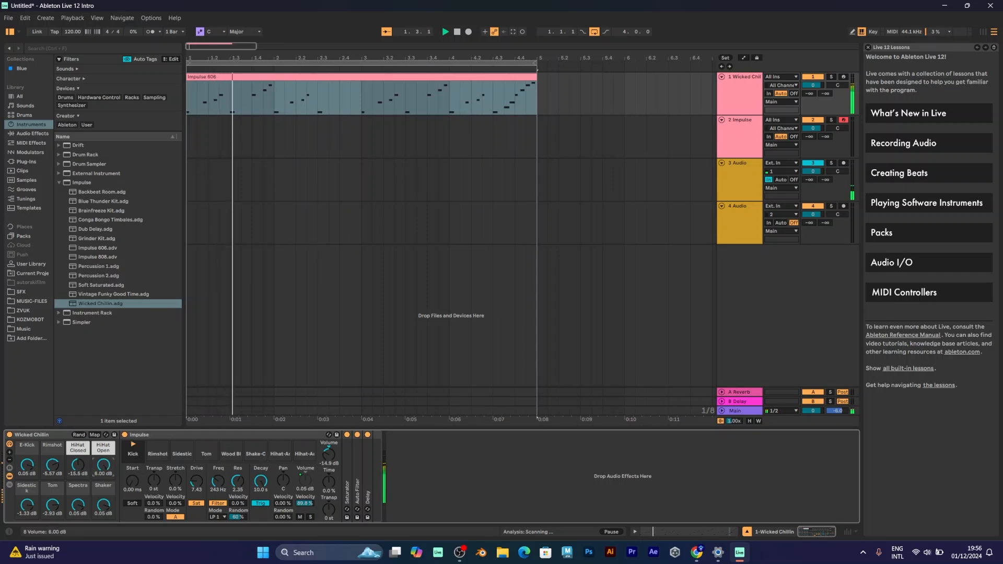
{"action": "left_click_drag", "start_coordinate": [77, 464], "coordinate": [77, 450]}
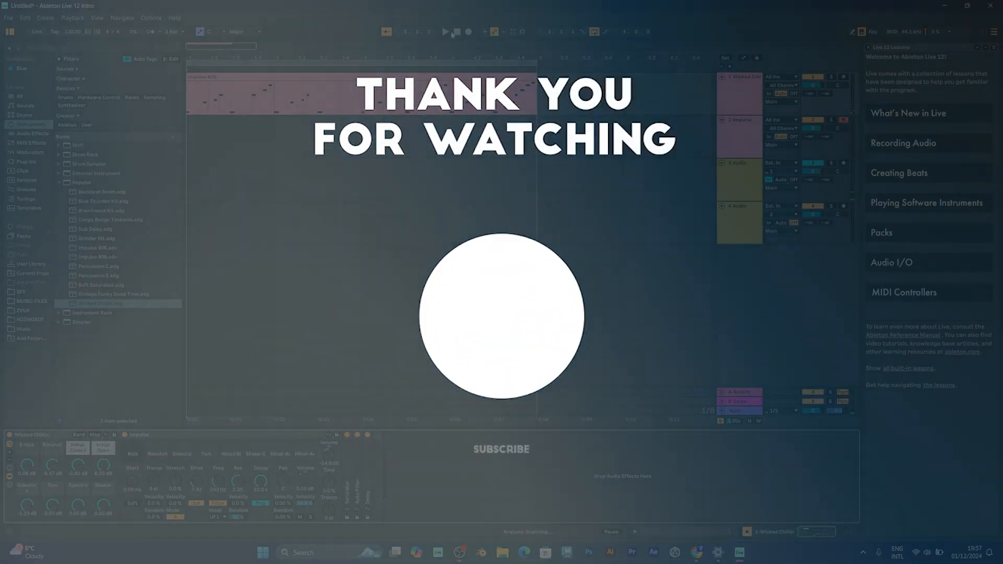
Step: Play the arrangement from the beginning to hear the adjusted Wicked Chillin kit
{"action": "left_click", "coordinate": [445, 33]}
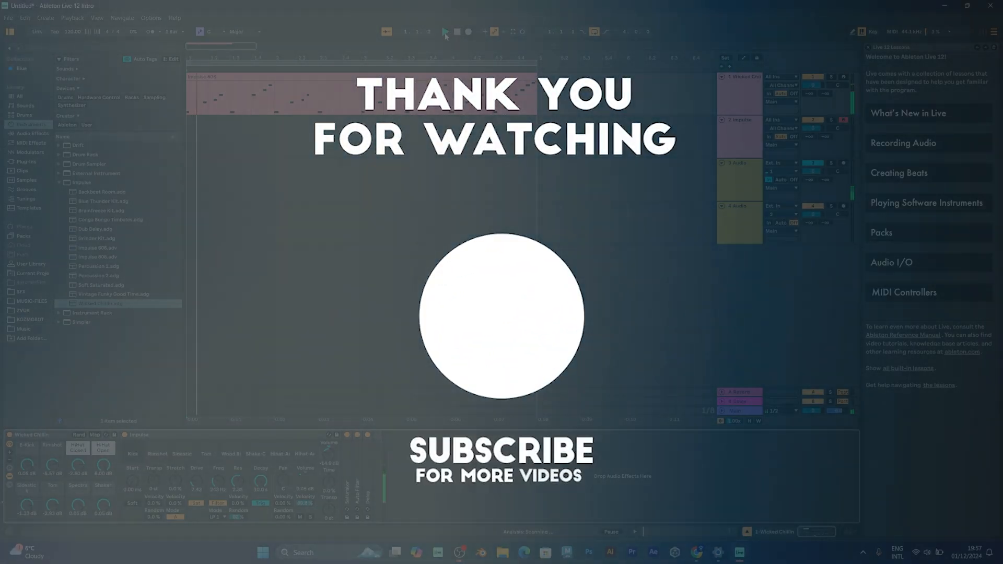